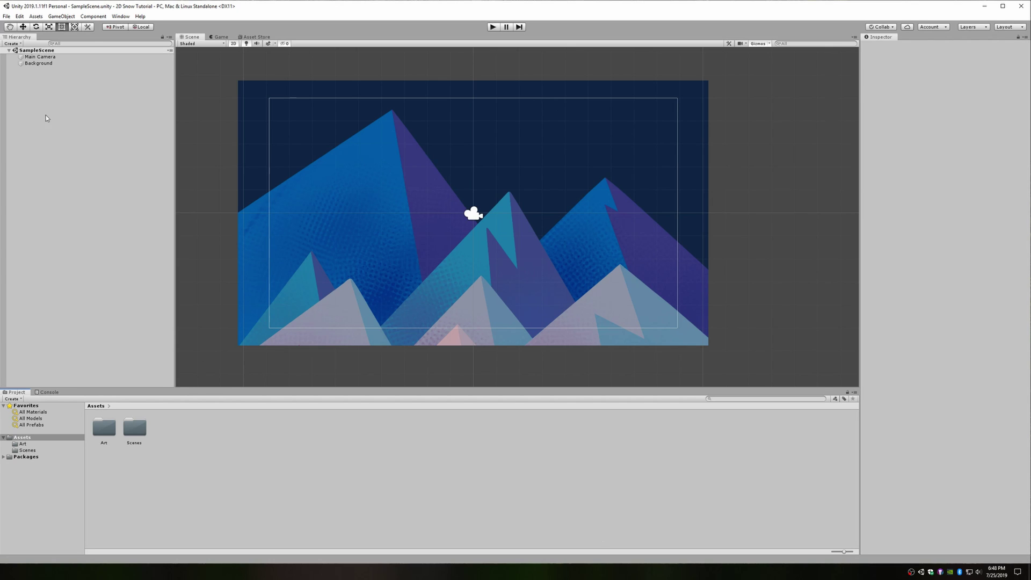
# Create an empty GameObject named 'Snow Generator' and reset its Transform to position 0, 0, 0.
pyautogui.click(38, 64)
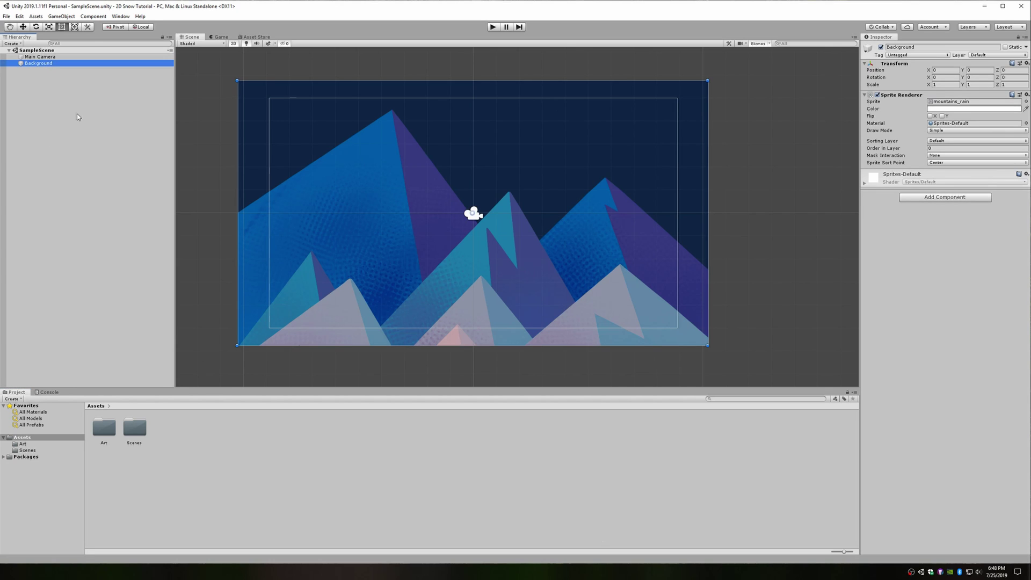
pyautogui.click(210, 207)
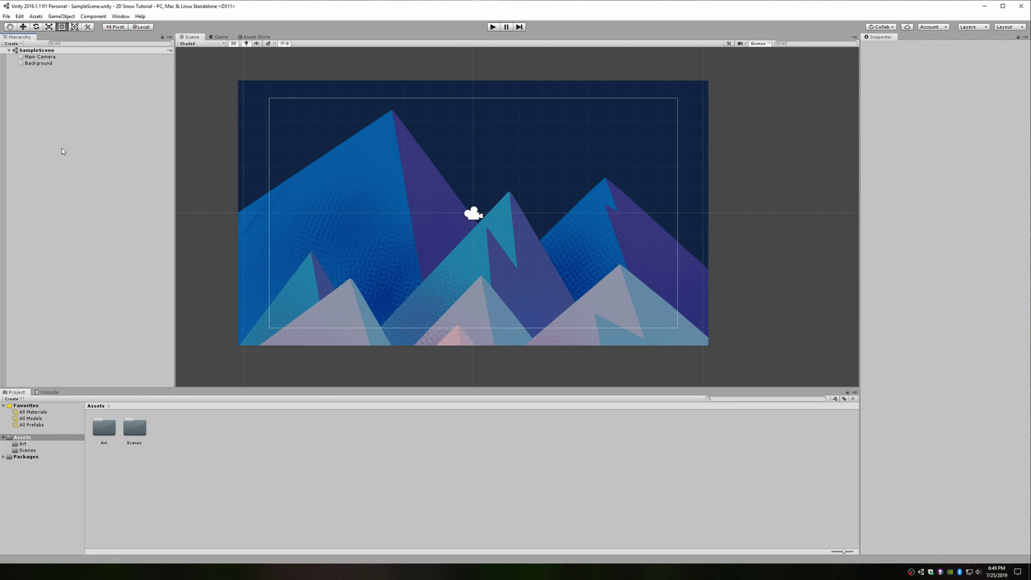
pyautogui.rightClick(38, 123)
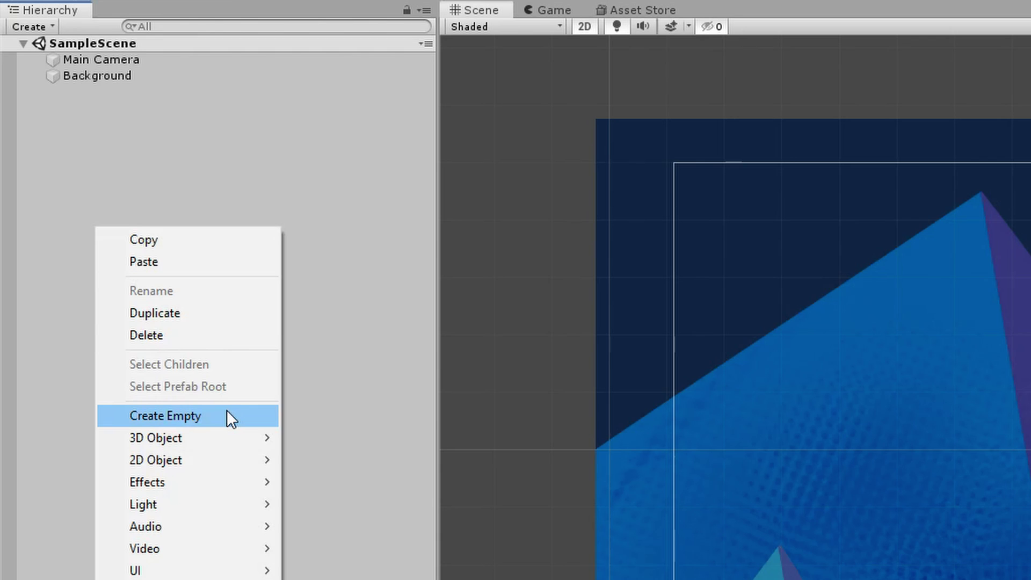
pyautogui.click(227, 417)
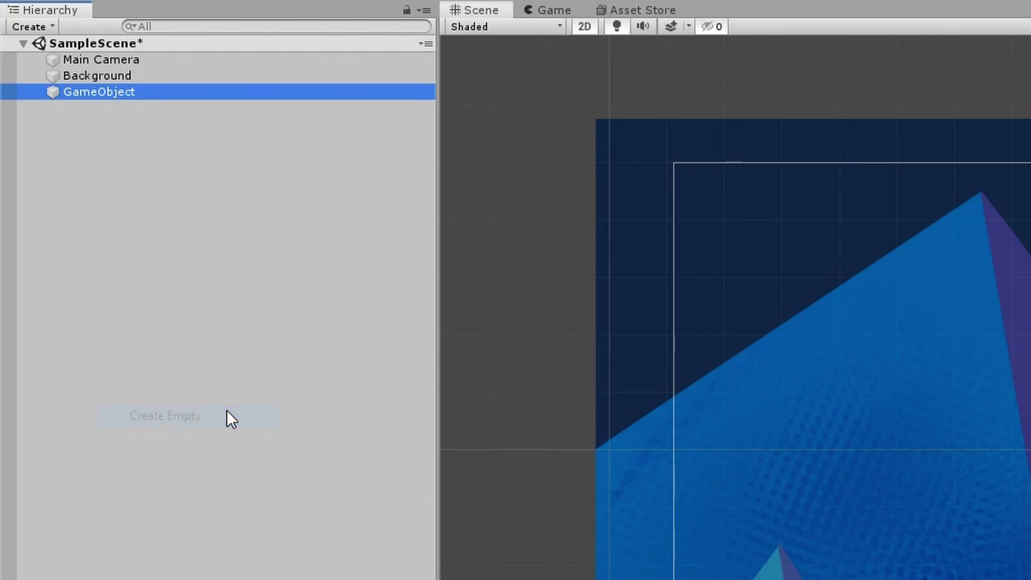
pyautogui.click(104, 96)
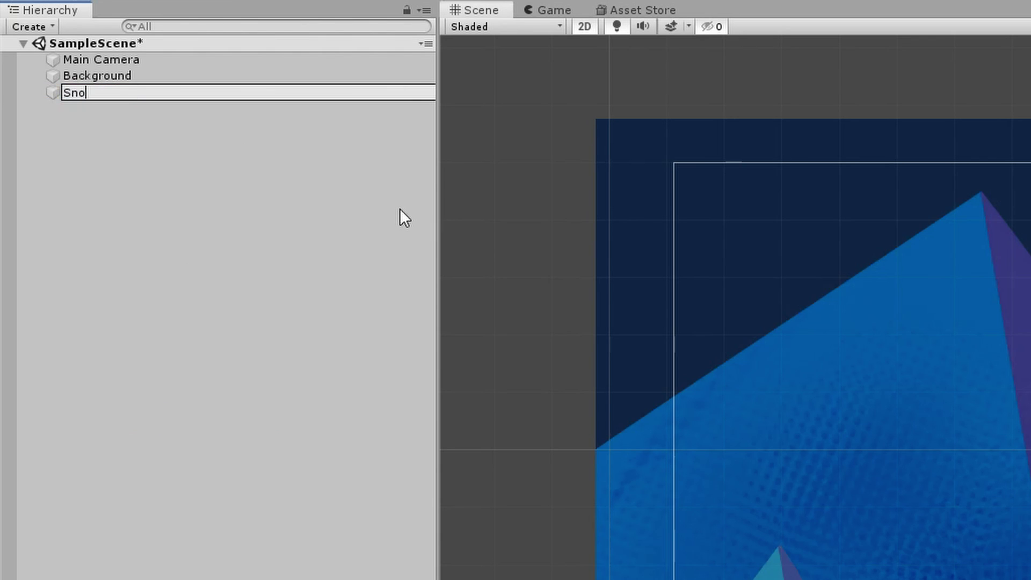
pyautogui.write('Snow Generator')
pyautogui.press('Return')
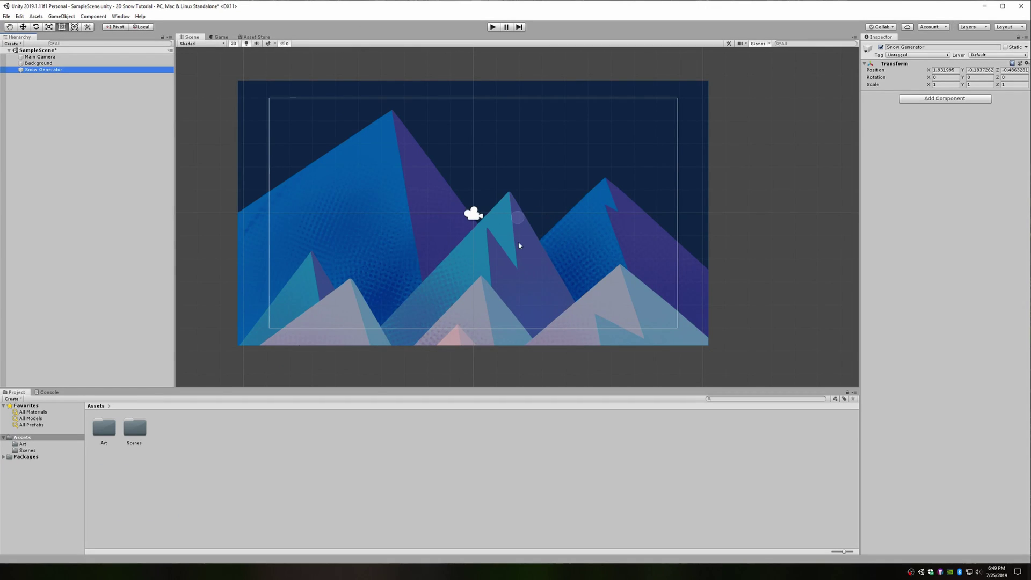
pyautogui.click(1026, 64)
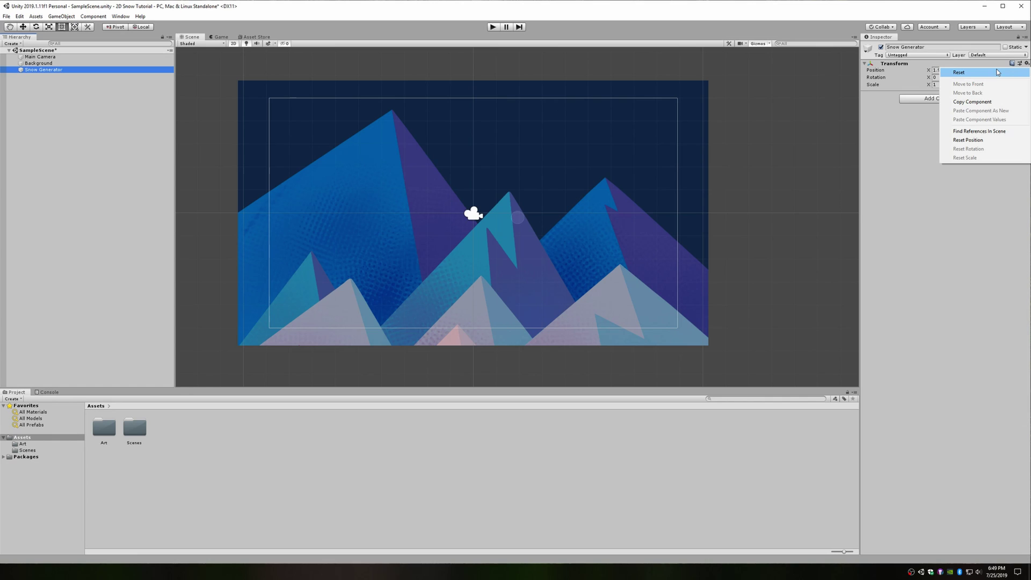
pyautogui.click(959, 73)
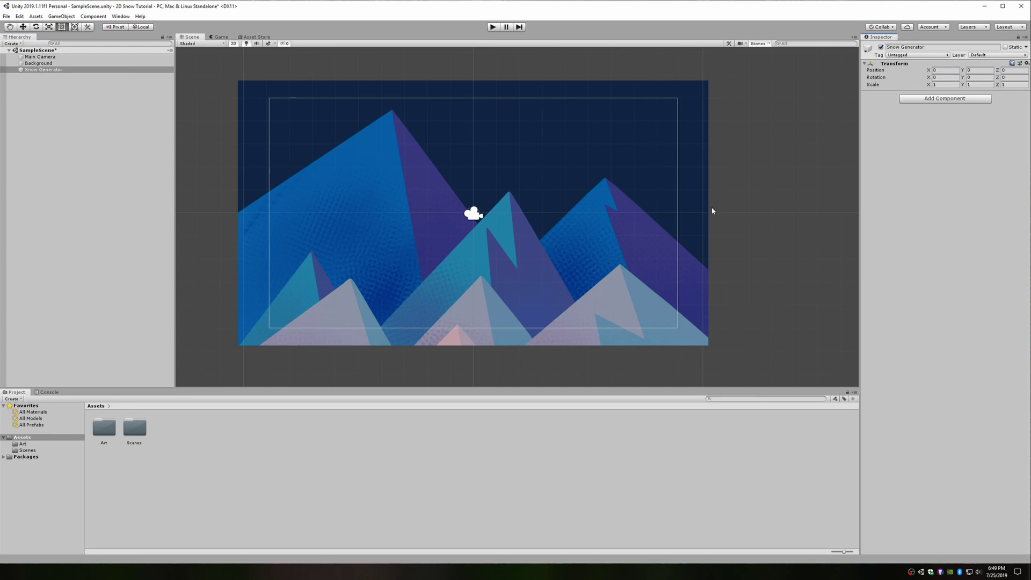
# Save the scene and add a Particle System component to Snow Generator via the 'parti' search.
pyautogui.click(67, 150)
pyautogui.hotkey('ctrl', 's')
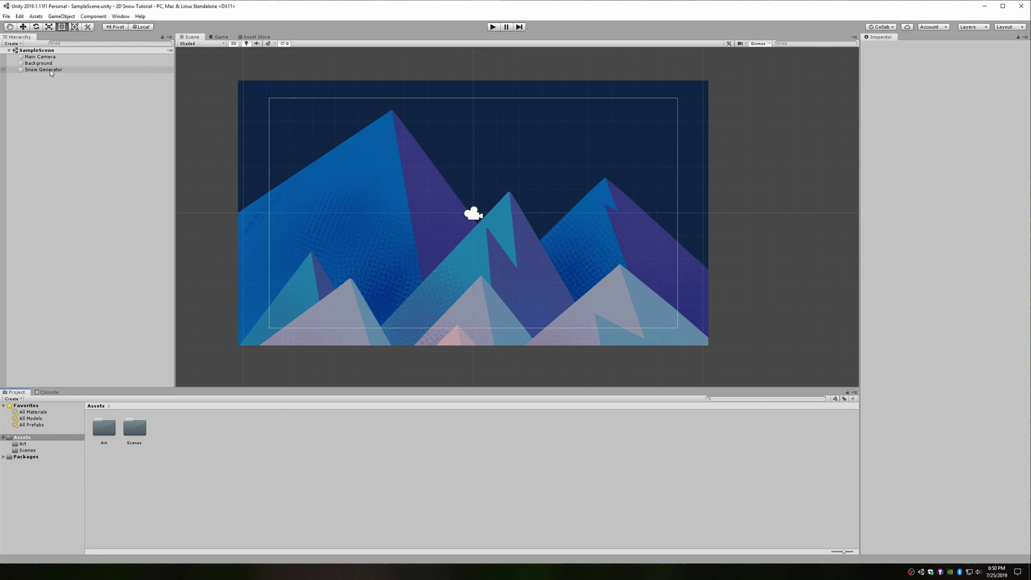
pyautogui.click(50, 70)
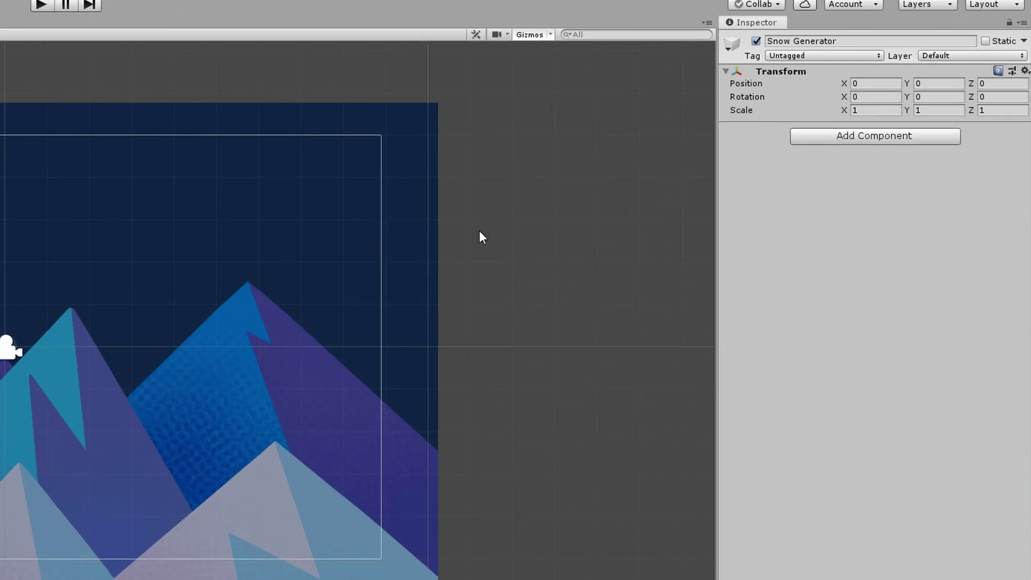
pyautogui.click(878, 137)
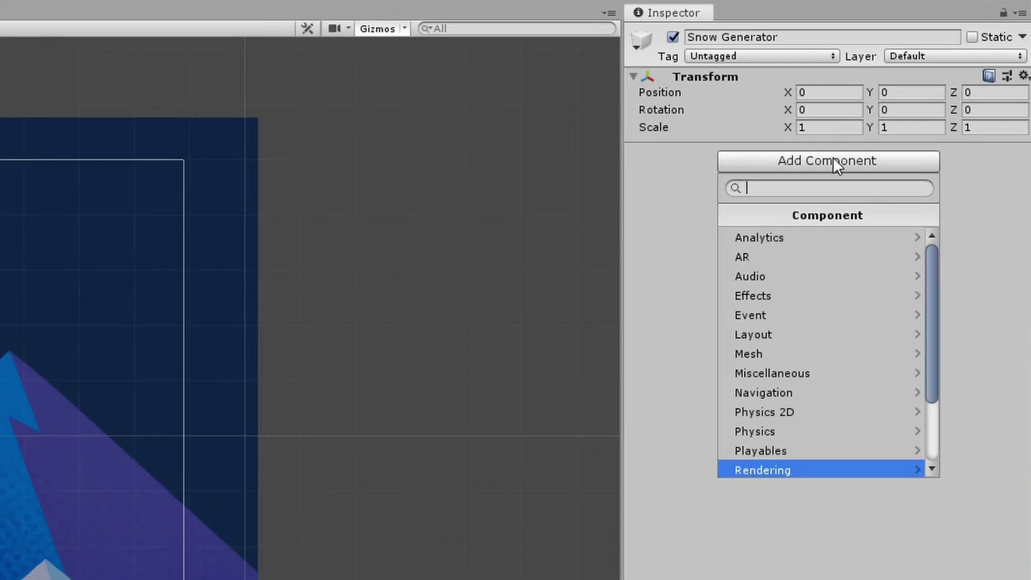
pyautogui.write('parti')
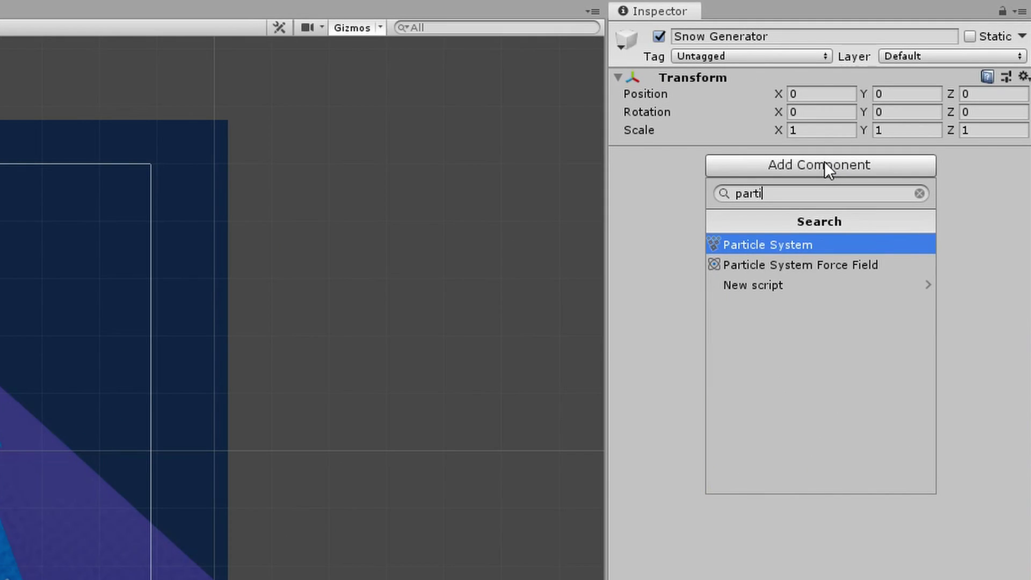
pyautogui.press('Return')
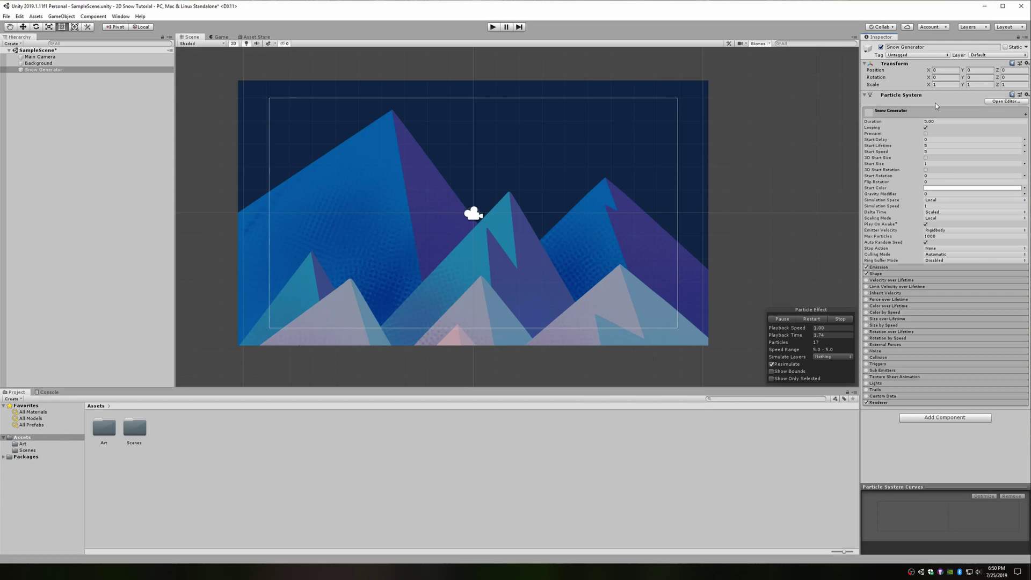
# Select Snow Generator and zoom the Scene view out to watch its magenta particles.
pyautogui.click(137, 70)
pyautogui.scroll(-3, 431, 144)
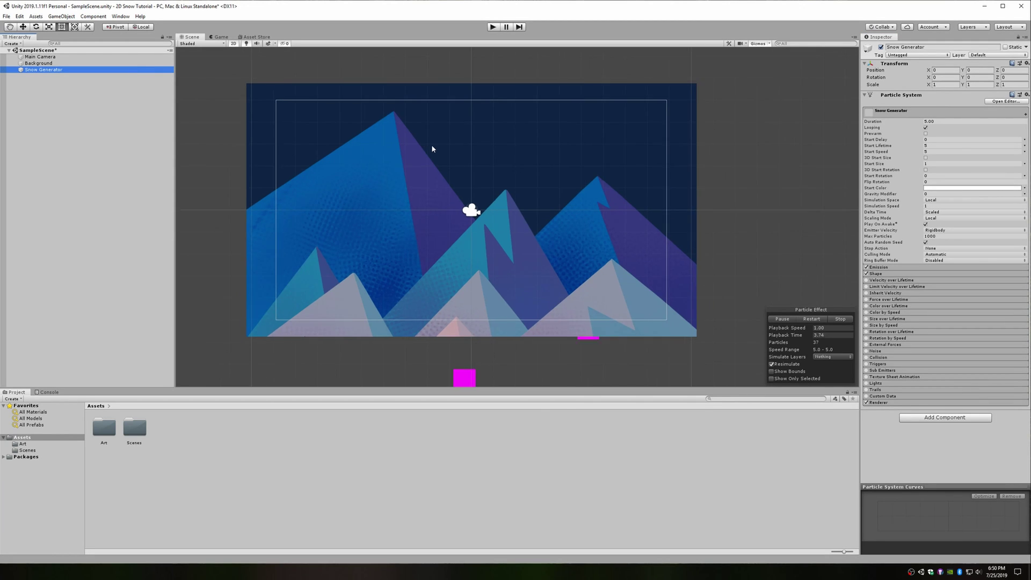
pyautogui.scroll(-3, 651, 194)
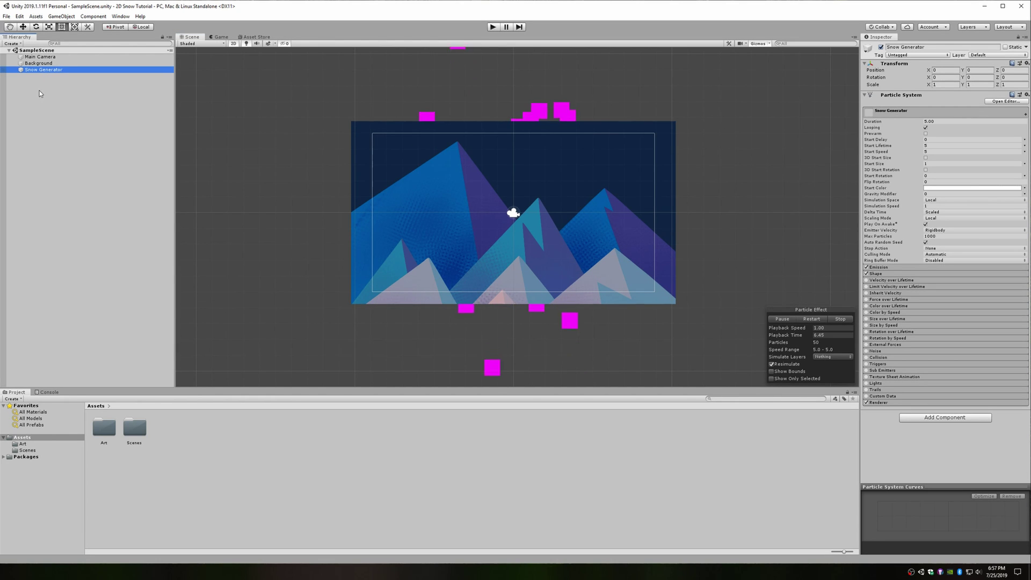
# Orbit the Scene view in 3D to check particle depth beside the background, then return to 2D.
pyautogui.click(235, 43)
pyautogui.keyDown('alt'); pyautogui.moveTo(239, 51); pyautogui.dragTo(559, 179); pyautogui.keyUp('alt')
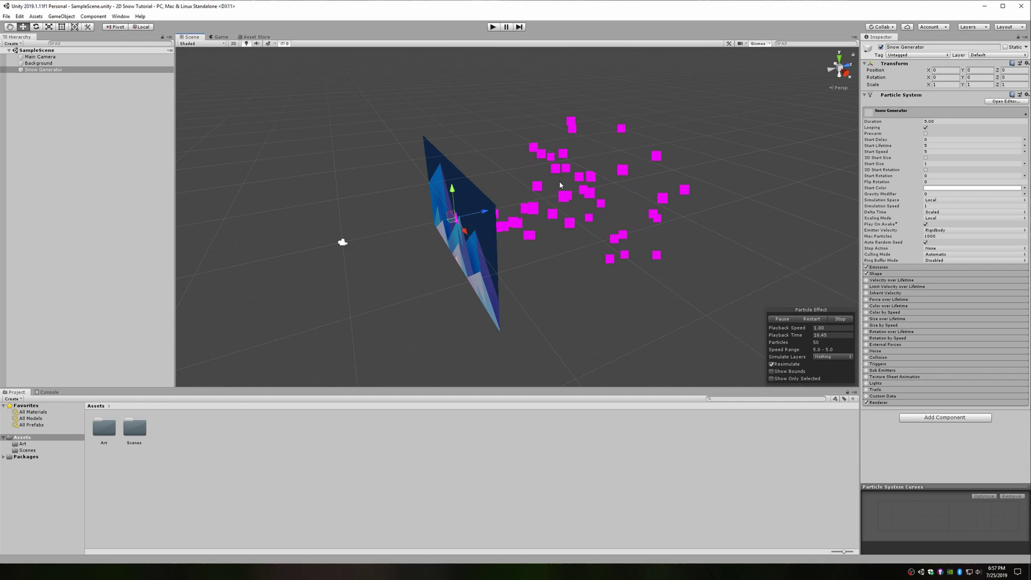
pyautogui.keyDown('alt'); pyautogui.moveTo(560, 184); pyautogui.dragTo(501, 199); pyautogui.keyUp('alt')
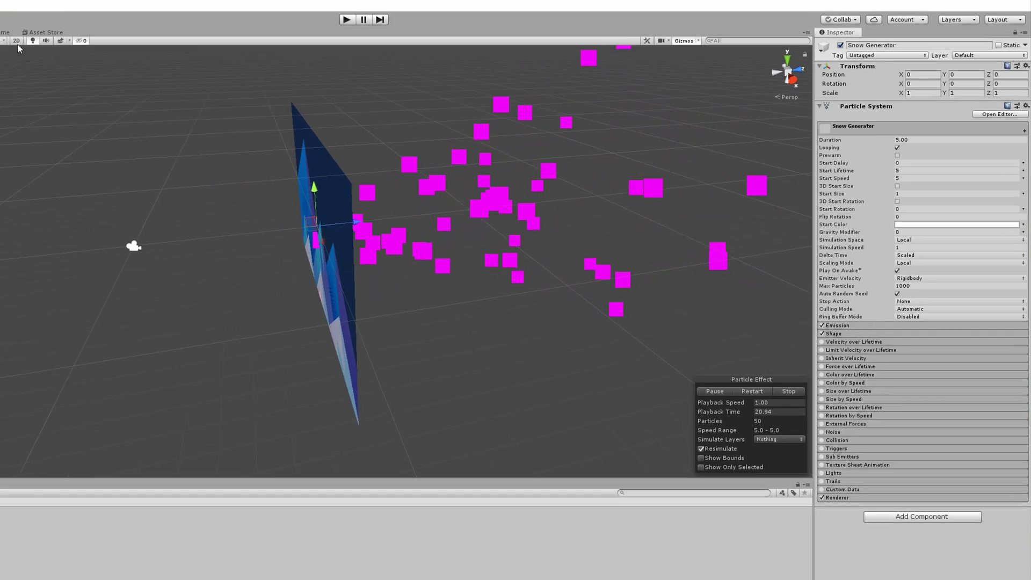
pyautogui.click(16, 41)
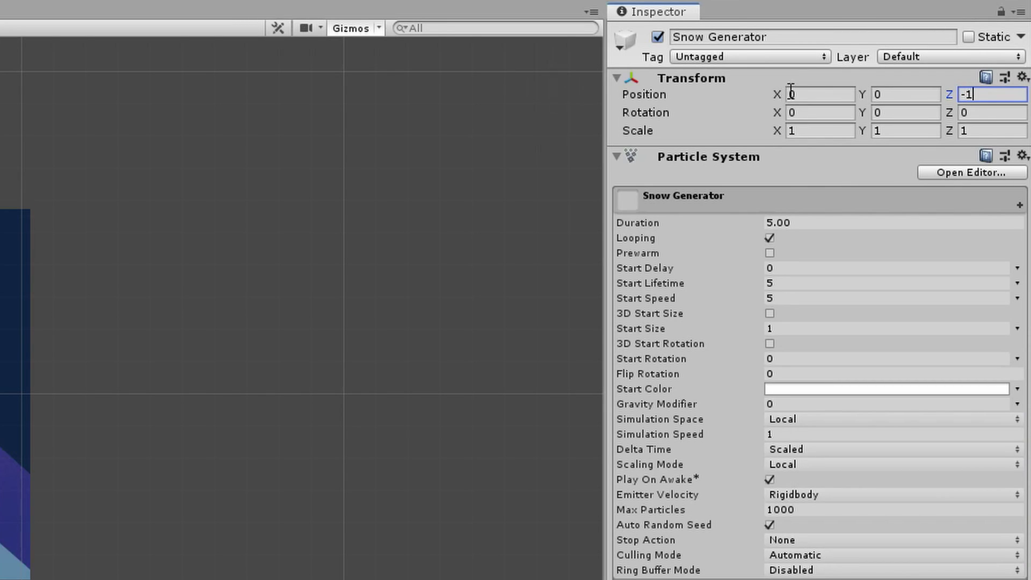
# Set the particles' Start Speed to 0 and Gravity Modifier to 1.
pyautogui.click(779, 297)
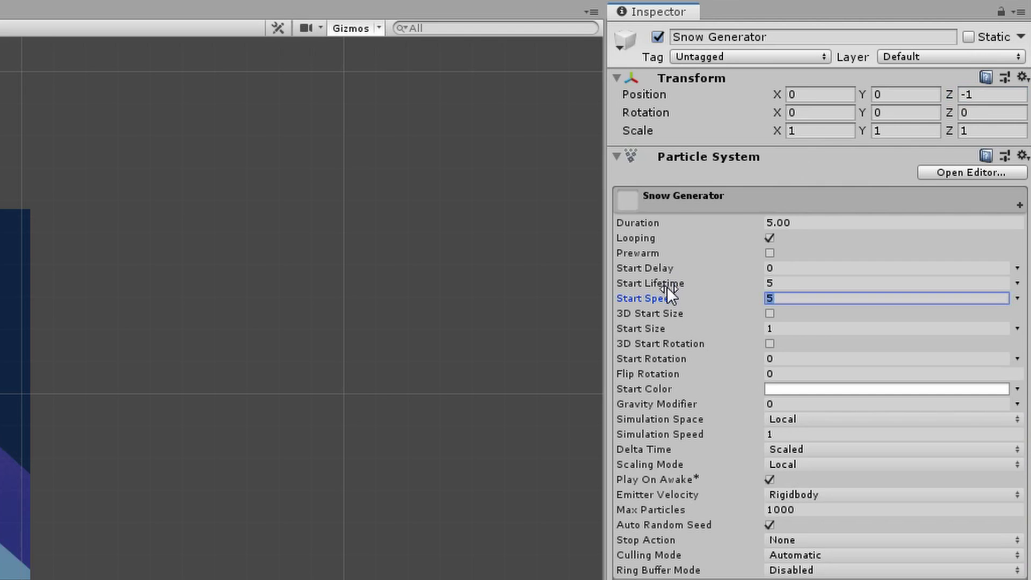
pyautogui.click(795, 404)
pyautogui.write('1')
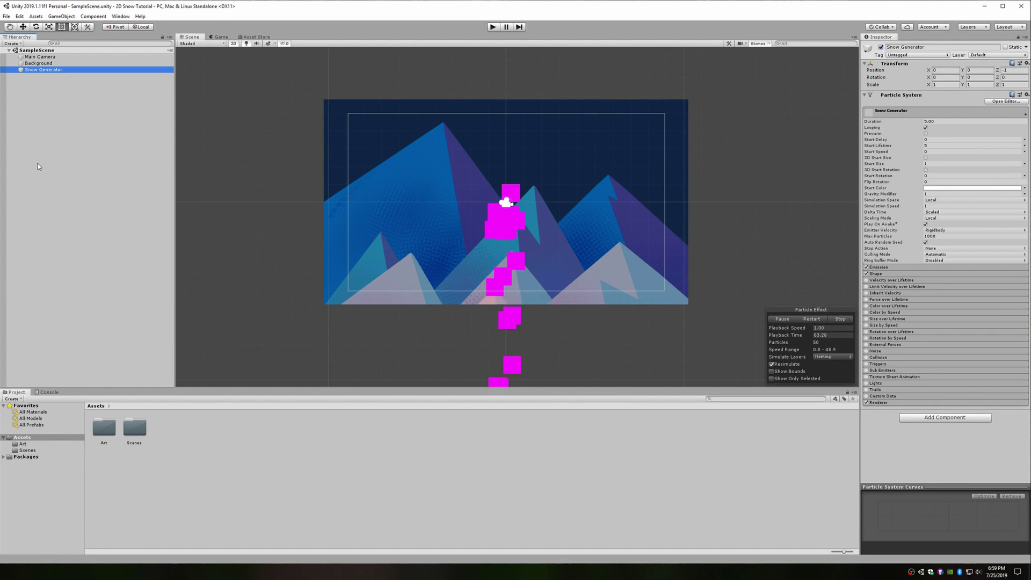
# Move Snow Generator to Y 7.5 above the mountains and save the scene.
pyautogui.click(983, 70)
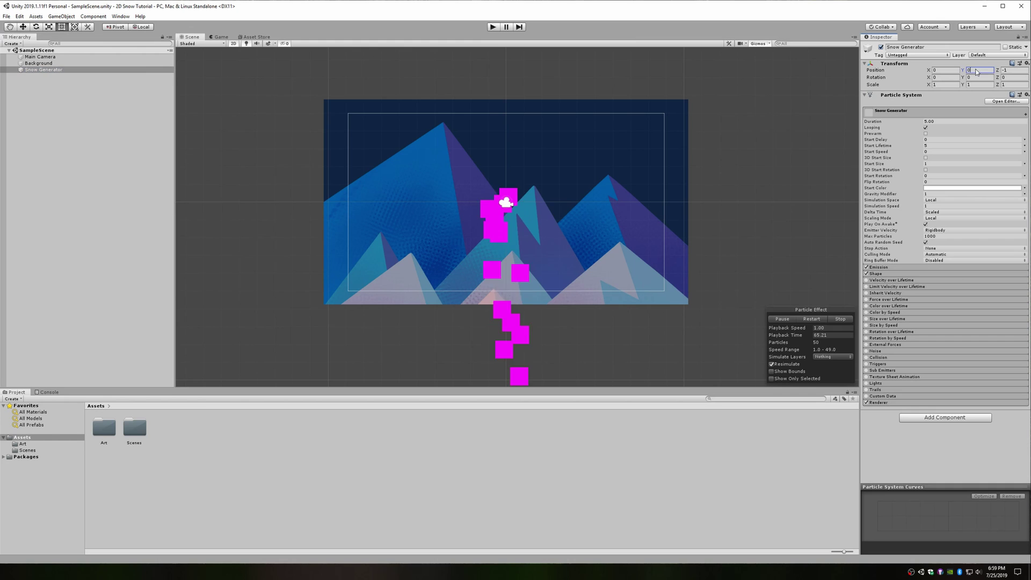
pyautogui.write('7.5')
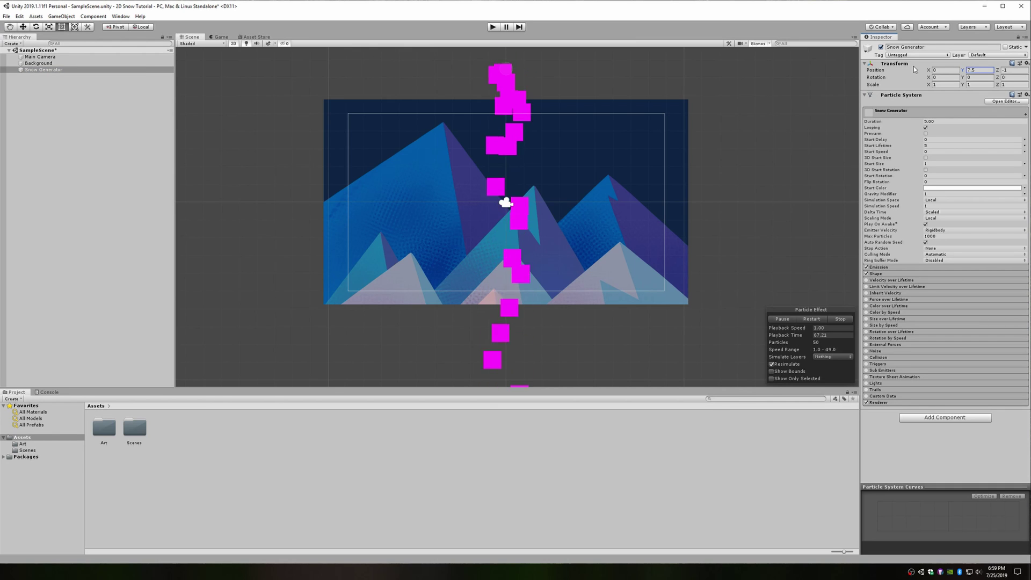
pyautogui.moveTo(611, 153); pyautogui.dragTo(585, 189, button='middle')
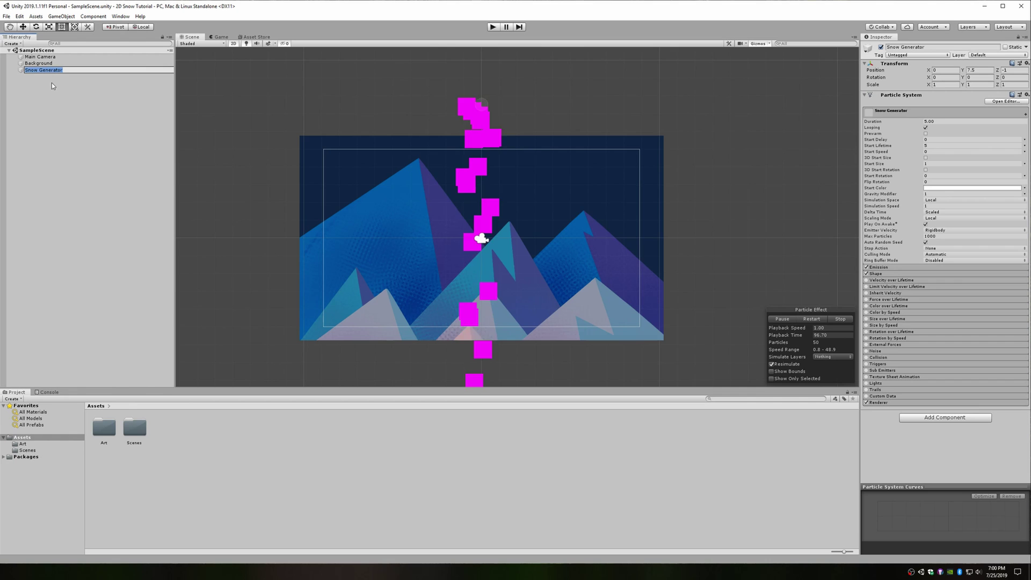
pyautogui.hotkey('ctrl', 's')
pyautogui.moveTo(353, 276); pyautogui.dragTo(370, 268, button='middle')
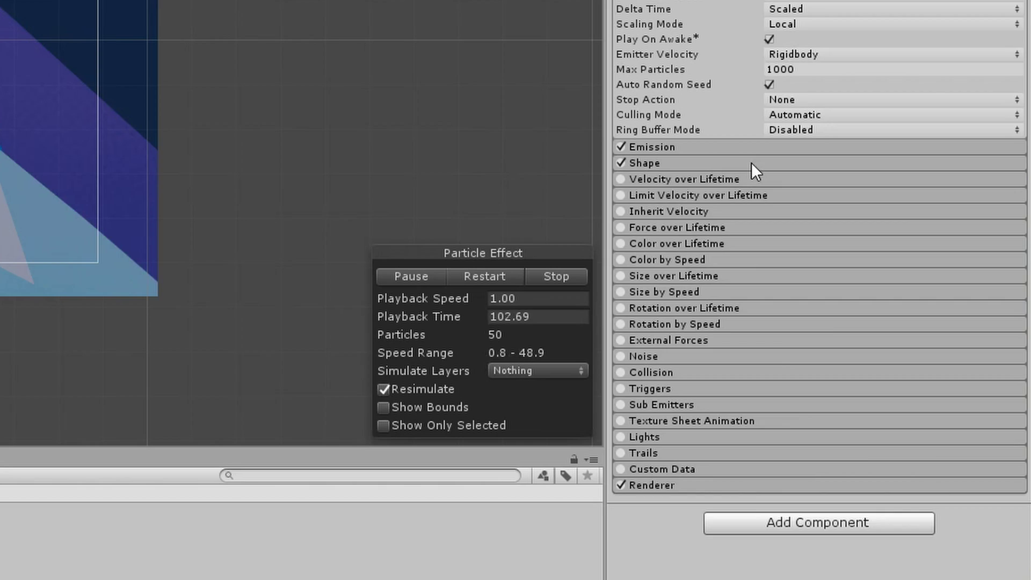
# Make the emitter a Box shape scaled to X 21.22 across the background's width.
pyautogui.click(752, 162)
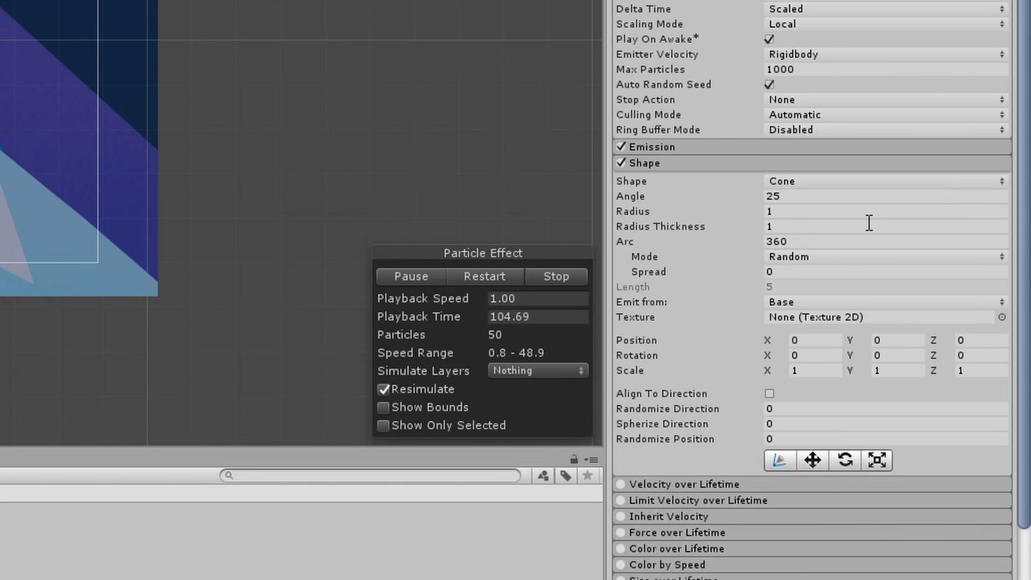
pyautogui.click(879, 182)
pyautogui.click(825, 290)
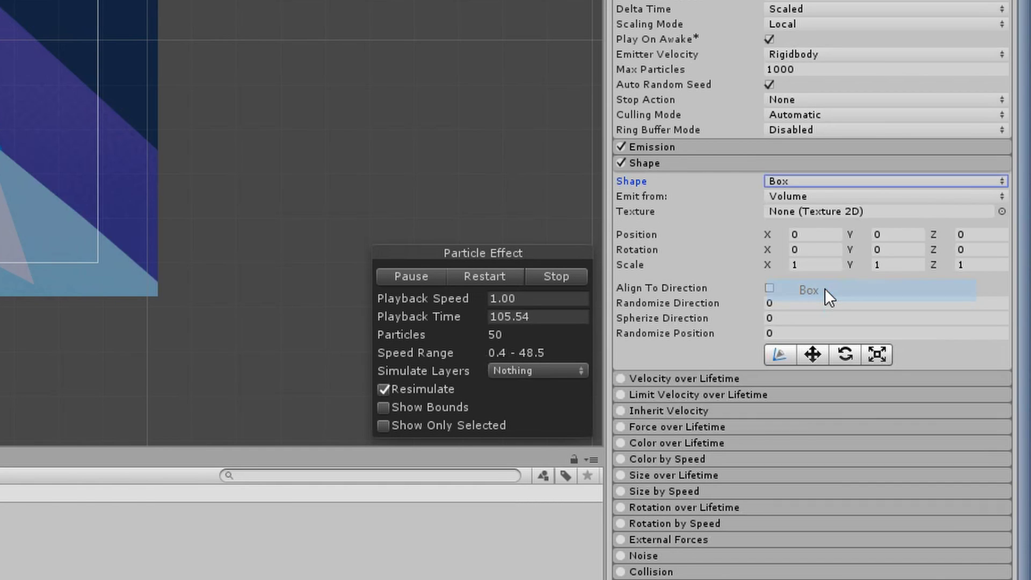
pyautogui.moveTo(770, 263); pyautogui.dragTo(923, 289)
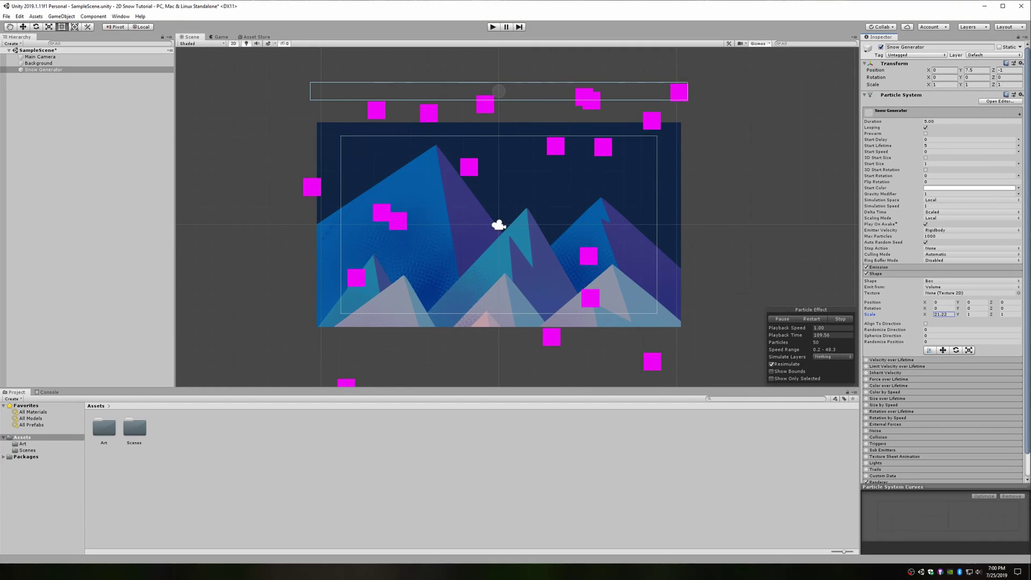
# Select Snow Generator and save the scene, recentring the view on the background.
pyautogui.moveTo(409, 242); pyautogui.dragTo(363, 249, button='middle')
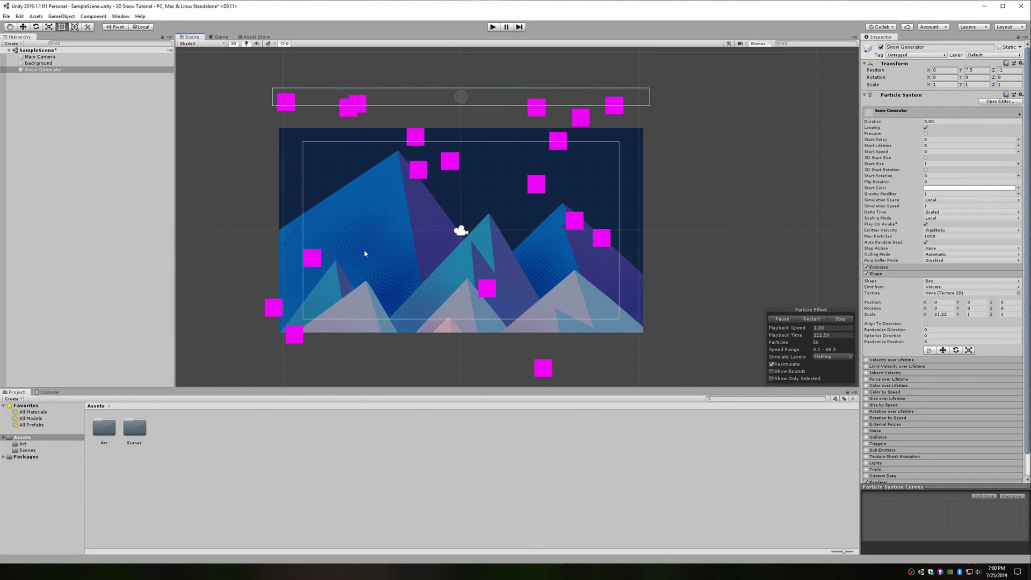
pyautogui.click(49, 112)
pyautogui.hotkey('ctrl', 's')
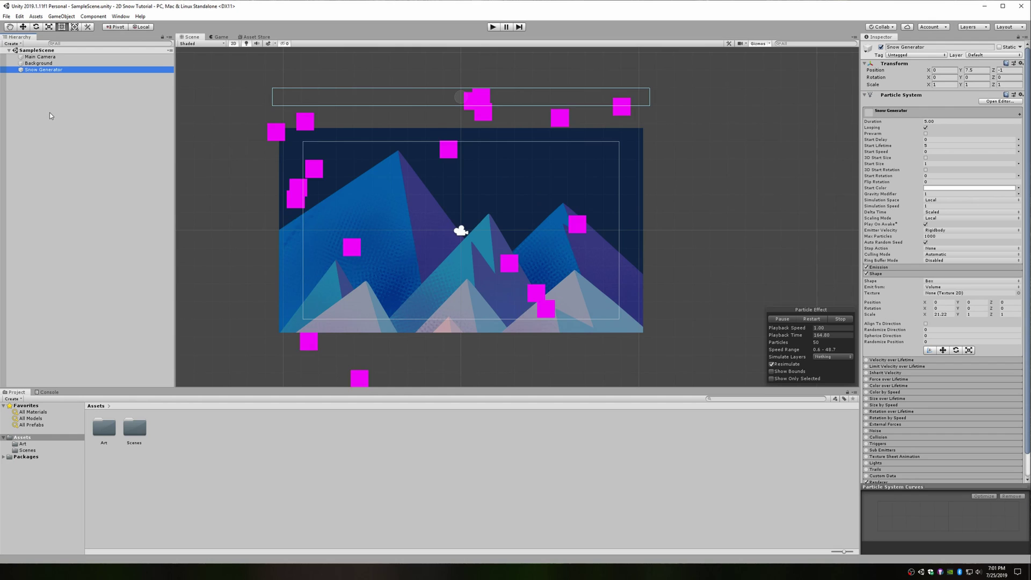
pyautogui.moveTo(378, 161); pyautogui.dragTo(414, 168, button='middle')
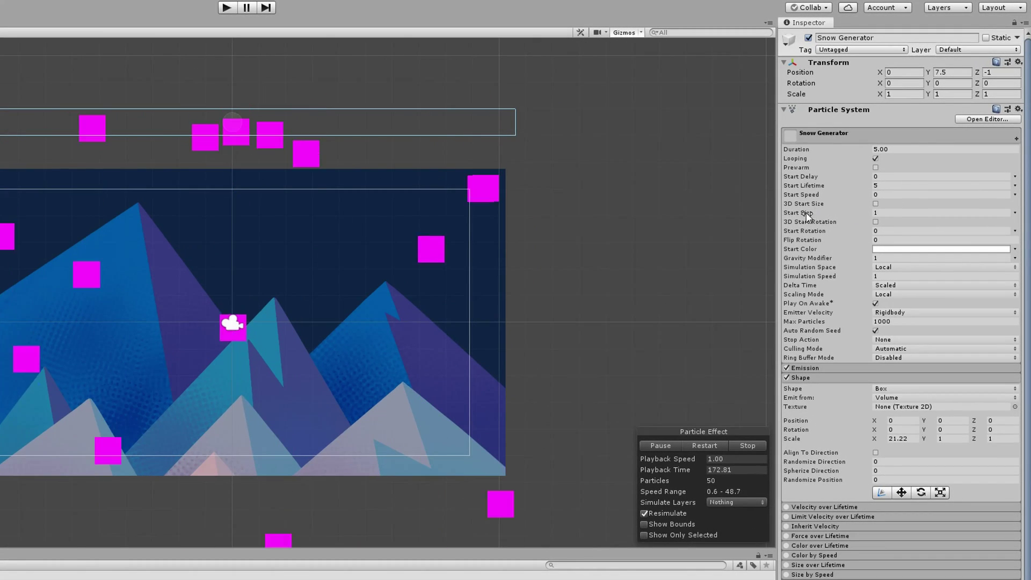
# Set Start Size to Random Between Two Constants, 0.1 to 0.25.
pyautogui.click(1015, 213)
pyautogui.click(907, 251)
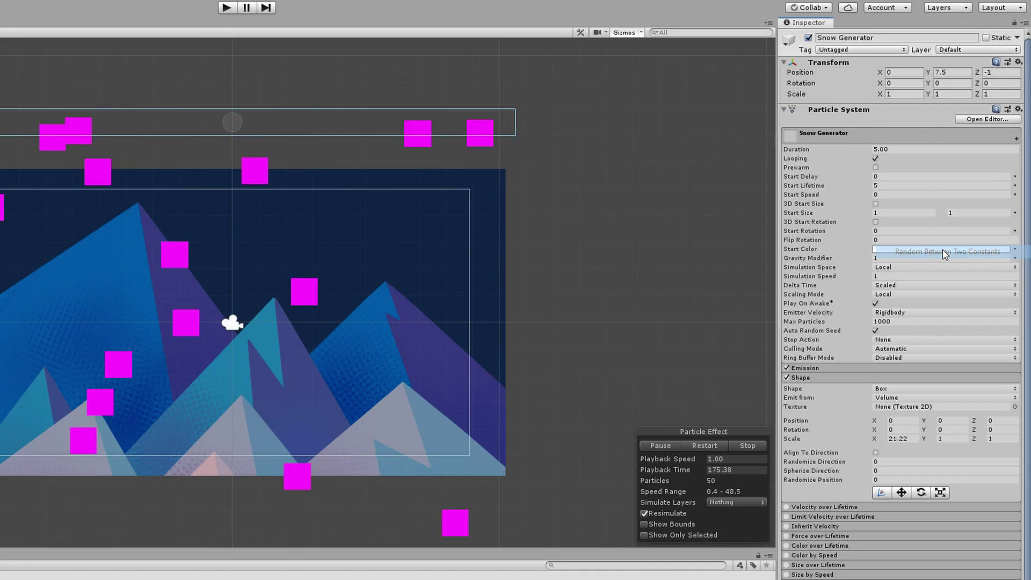
pyautogui.moveTo(856, 218)
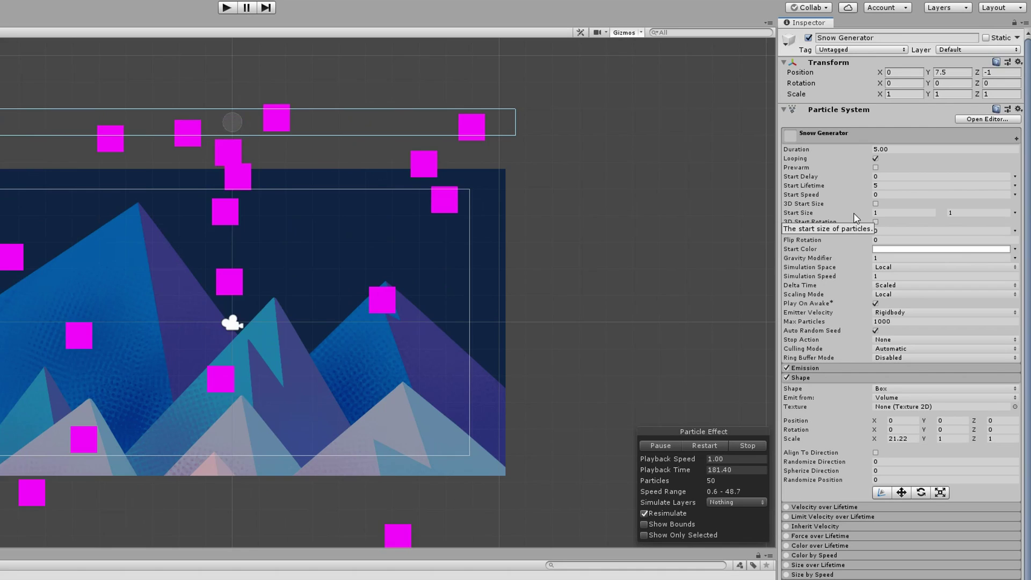
pyautogui.click(846, 210)
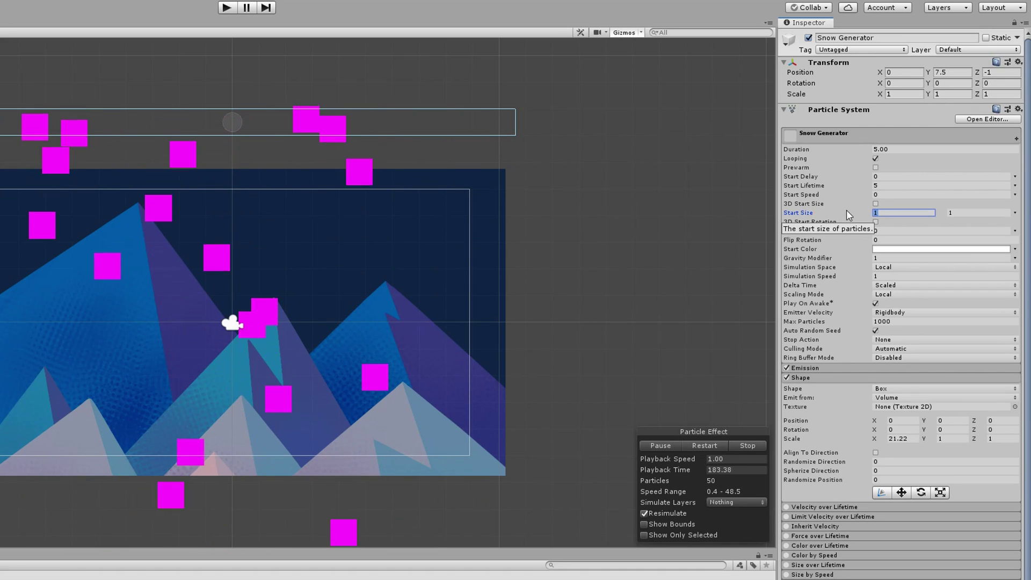
pyautogui.write('0.1')
pyautogui.press('Tab')
pyautogui.write('0.25')
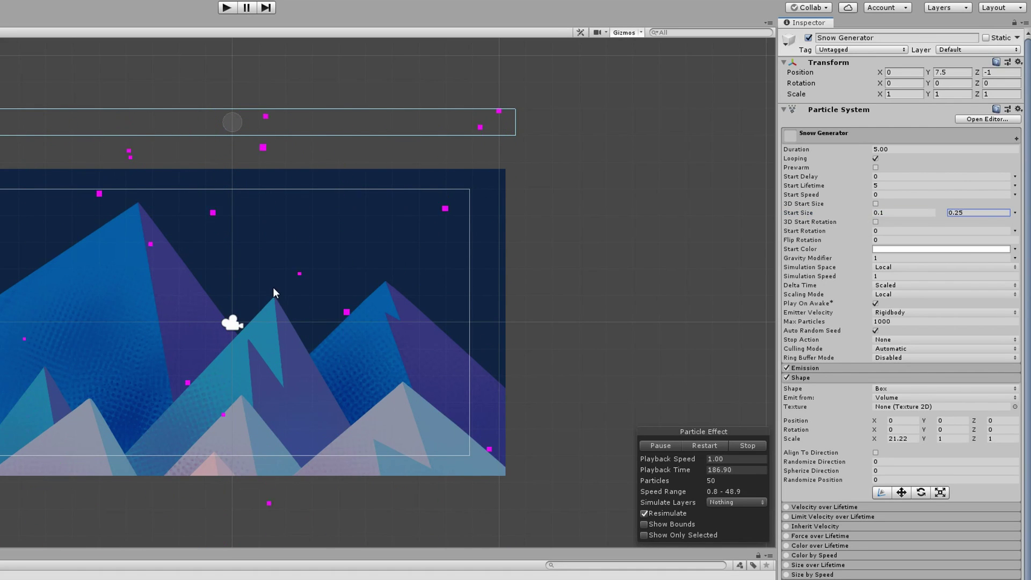
pyautogui.moveTo(273, 287); pyautogui.dragTo(295, 285, button='middle')
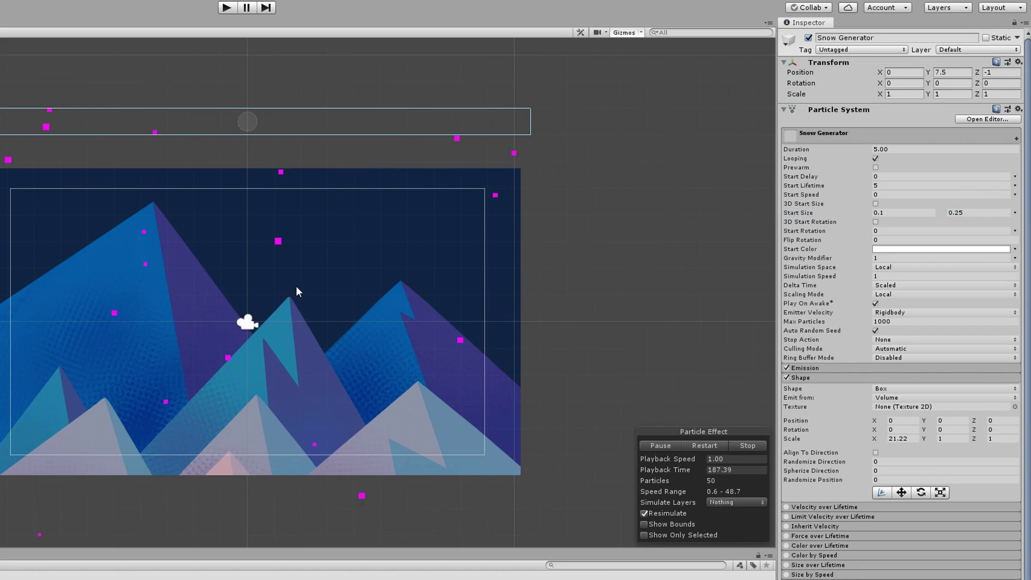
# Set Start Rotation to Random Between Two Constants, ranging 0 to 90.
pyautogui.click(1015, 231)
pyautogui.click(952, 270)
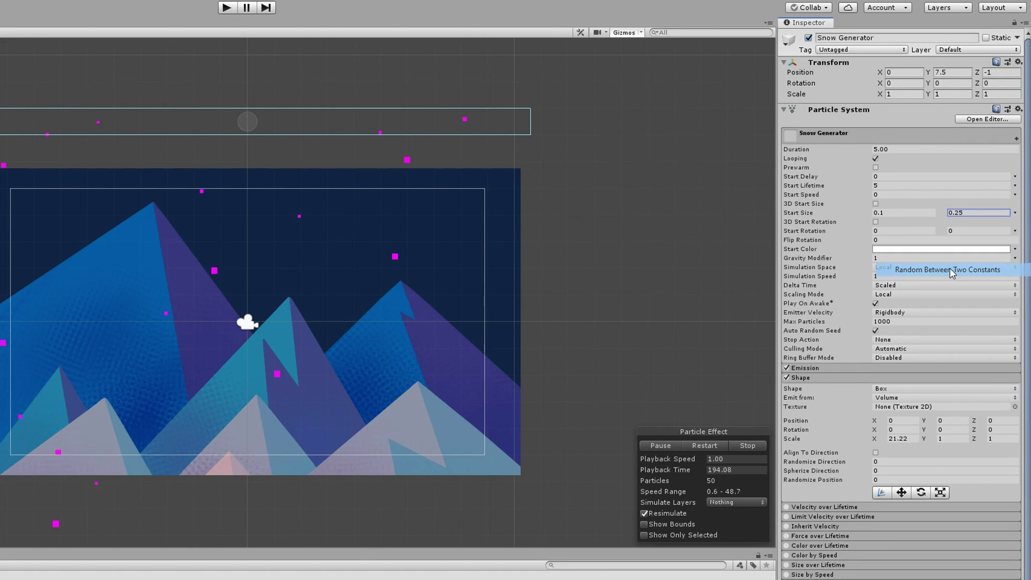
pyautogui.click(964, 232)
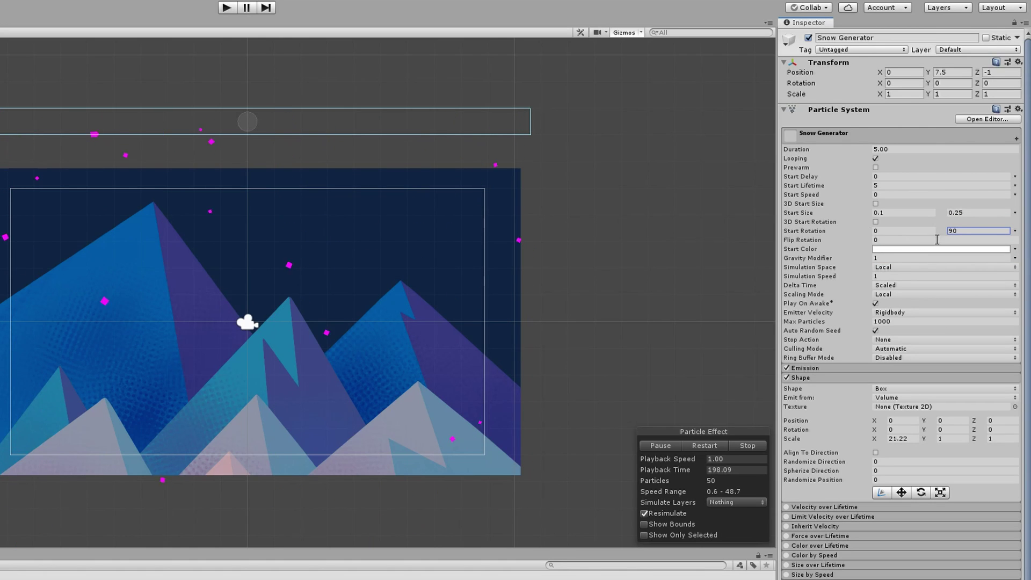
# Enable the Rotation over Lifetime module, keeping Angular Velocity at 45.
pyautogui.scroll(4, 315, 290)
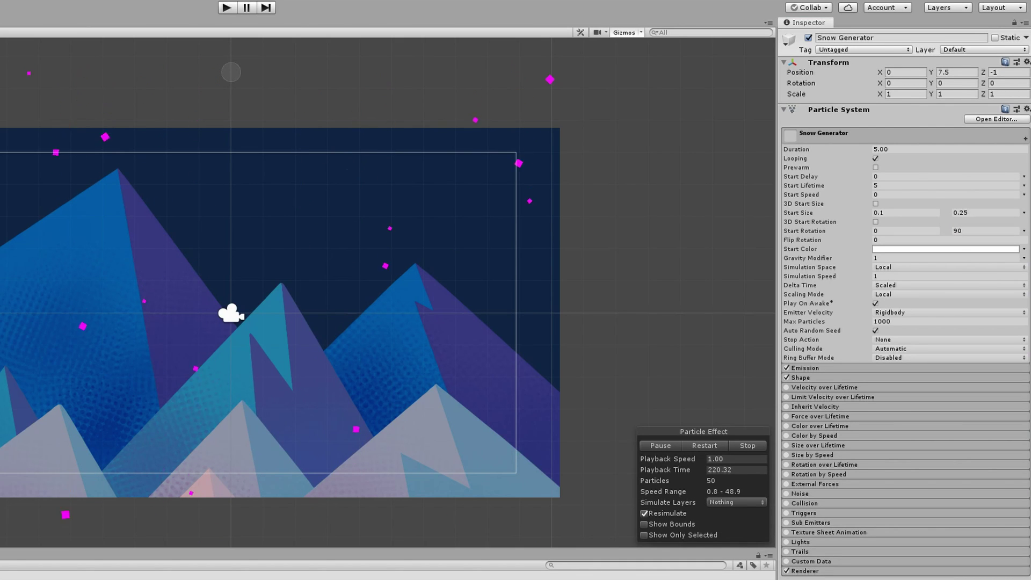
pyautogui.click(787, 466)
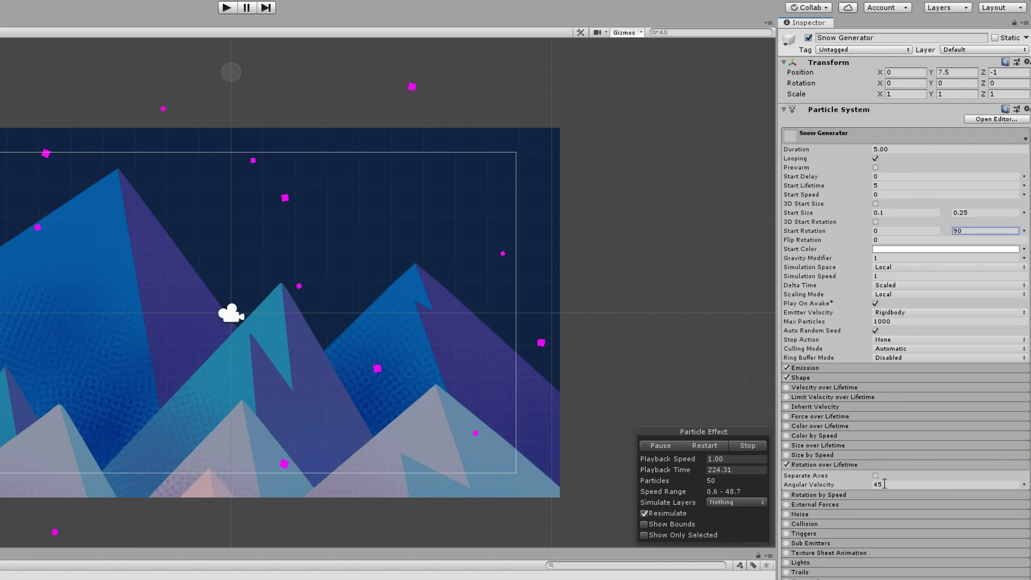
pyautogui.scroll(3, 255, 232)
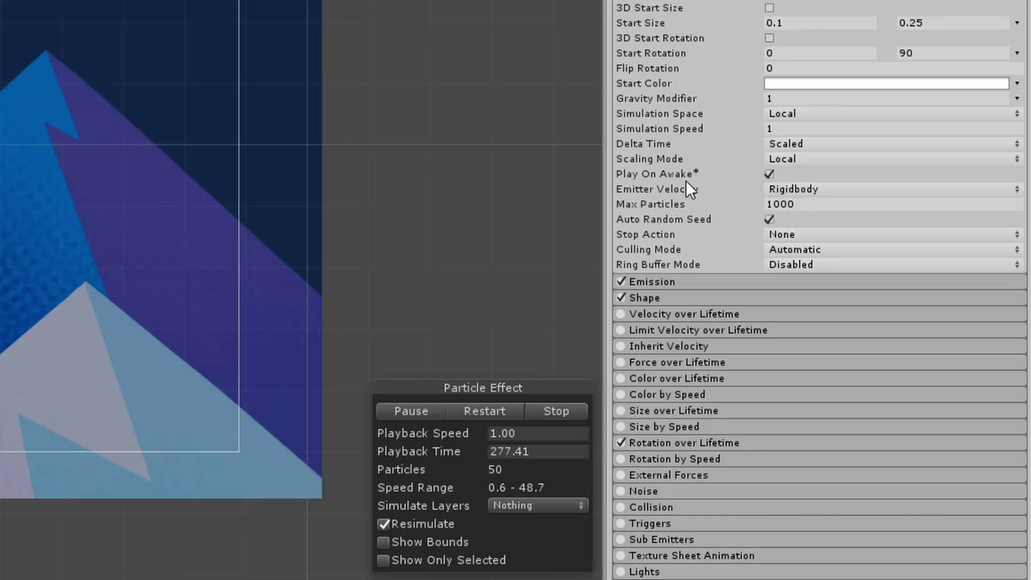
# Set Gravity Modifier to 0 and enable Velocity over Lifetime with Random Between Two Constants linear mode.
pyautogui.click(822, 99)
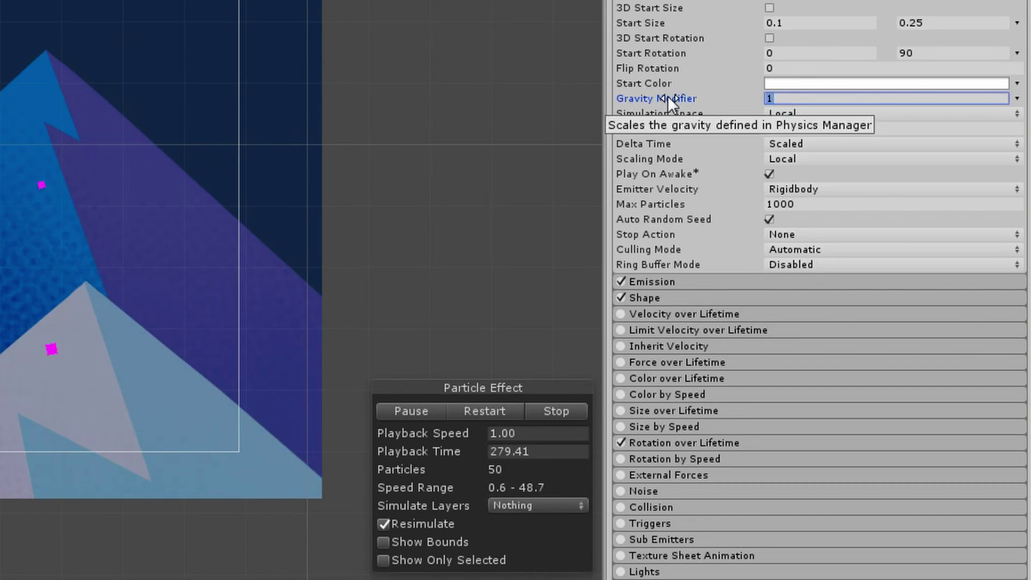
pyautogui.write('0')
pyautogui.click(688, 315)
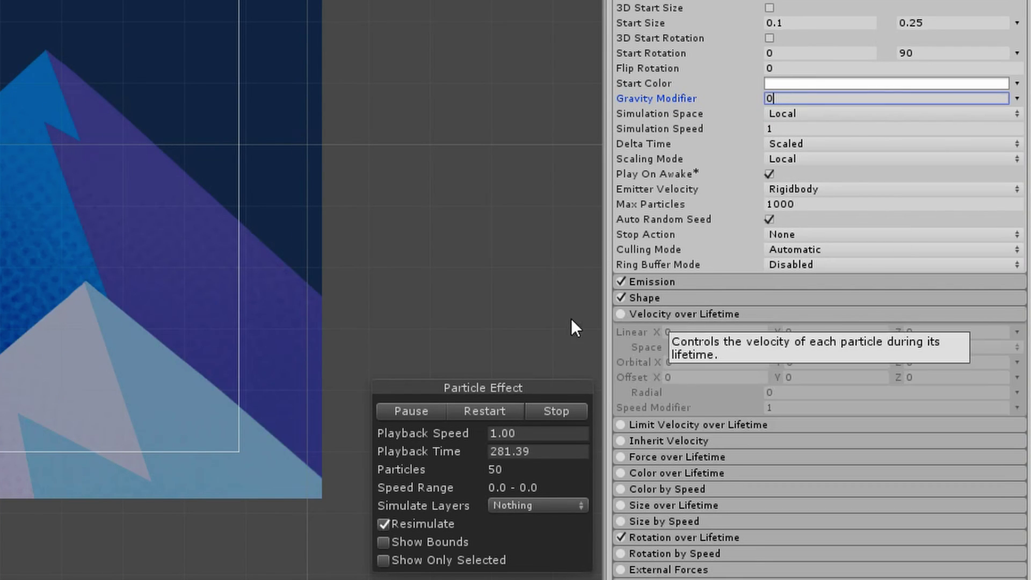
pyautogui.click(621, 315)
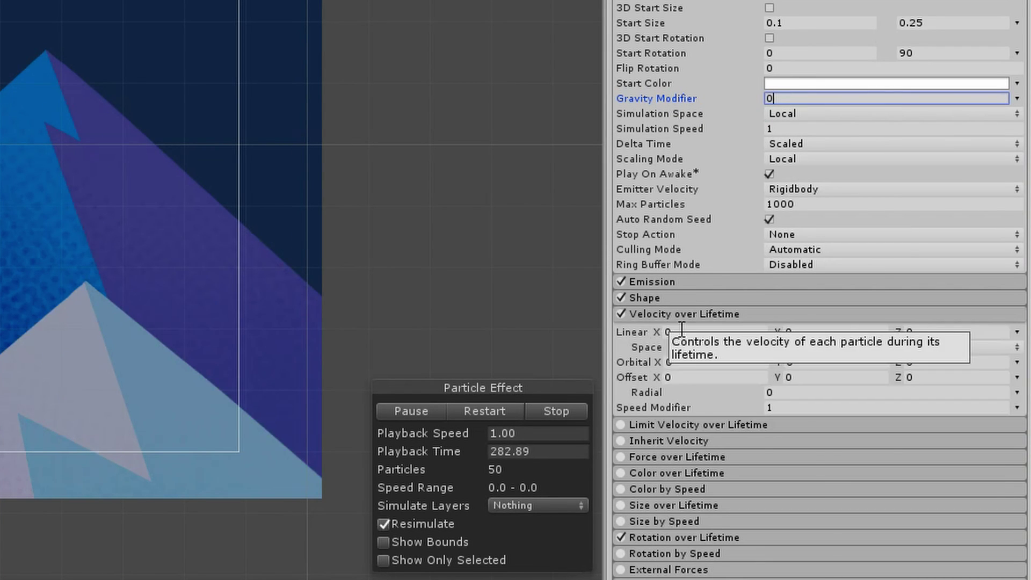
pyautogui.click(1015, 334)
pyautogui.click(870, 397)
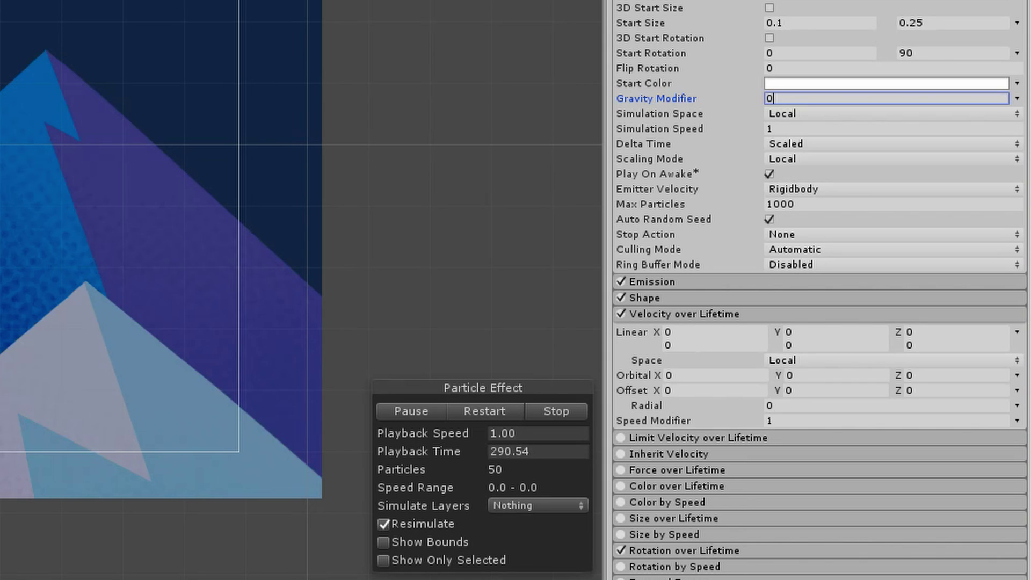
# Set linear velocity X from -1 to 1 and Y to -2, then view the falling snow.
pyautogui.click(681, 332)
pyautogui.write('-1')
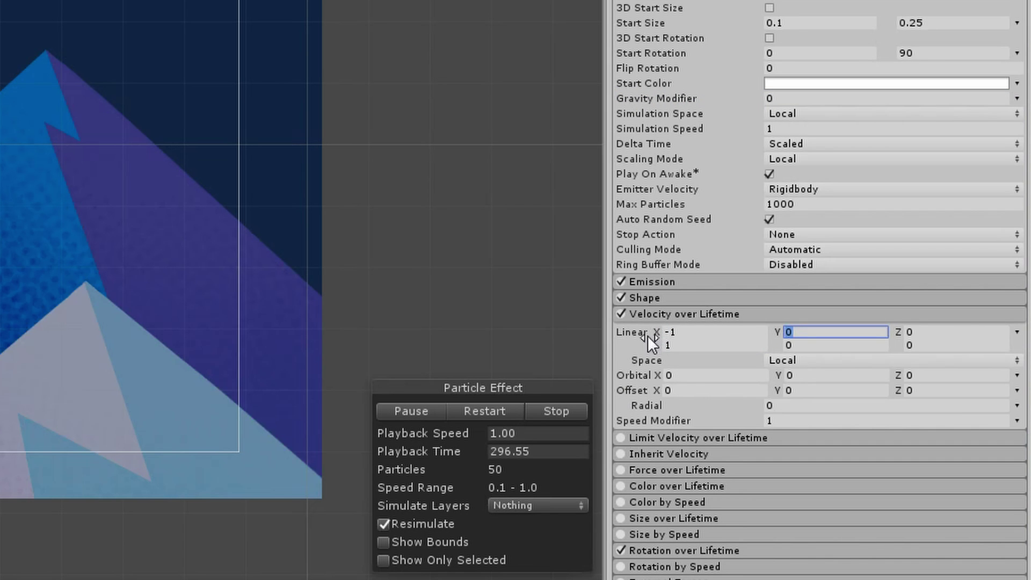
pyautogui.write('-2')
pyautogui.click(843, 345)
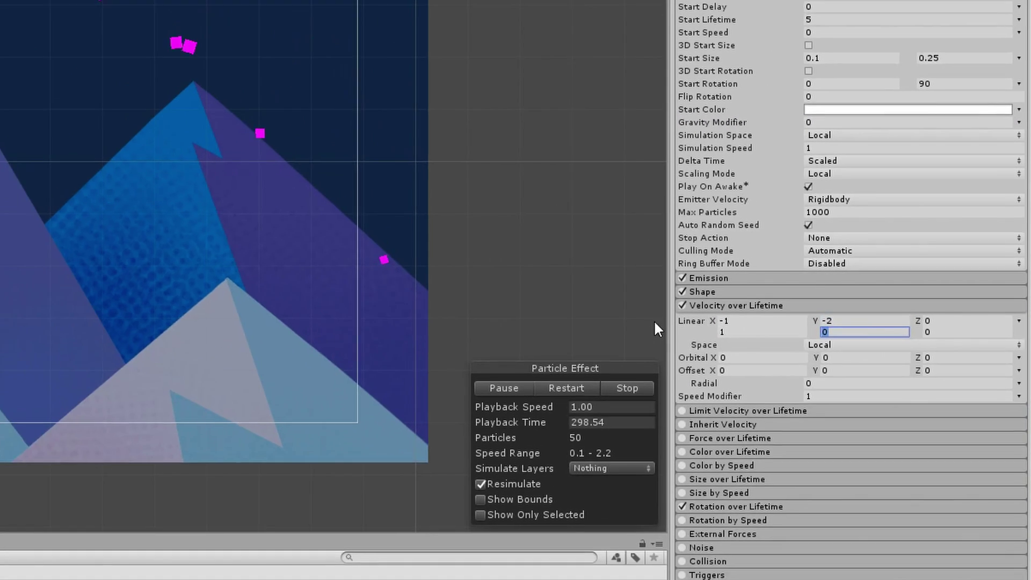
pyautogui.write('-2')
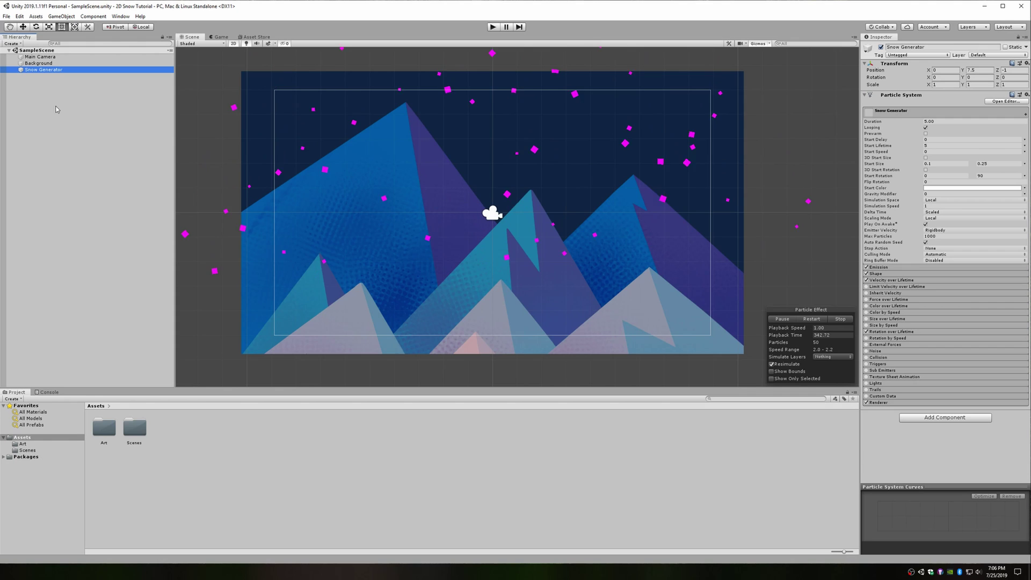
pyautogui.scroll(-3, 557, 151)
pyautogui.moveTo(608, 169); pyautogui.dragTo(588, 201, button='middle')
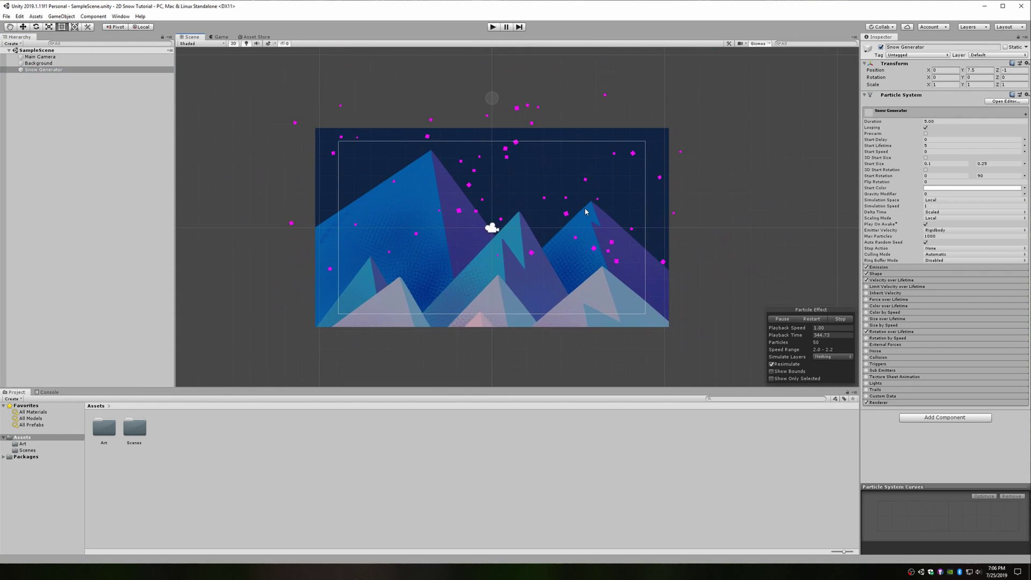
pyautogui.scroll(3, 573, 269)
pyautogui.moveTo(572, 269); pyautogui.dragTo(575, 224, button='middle')
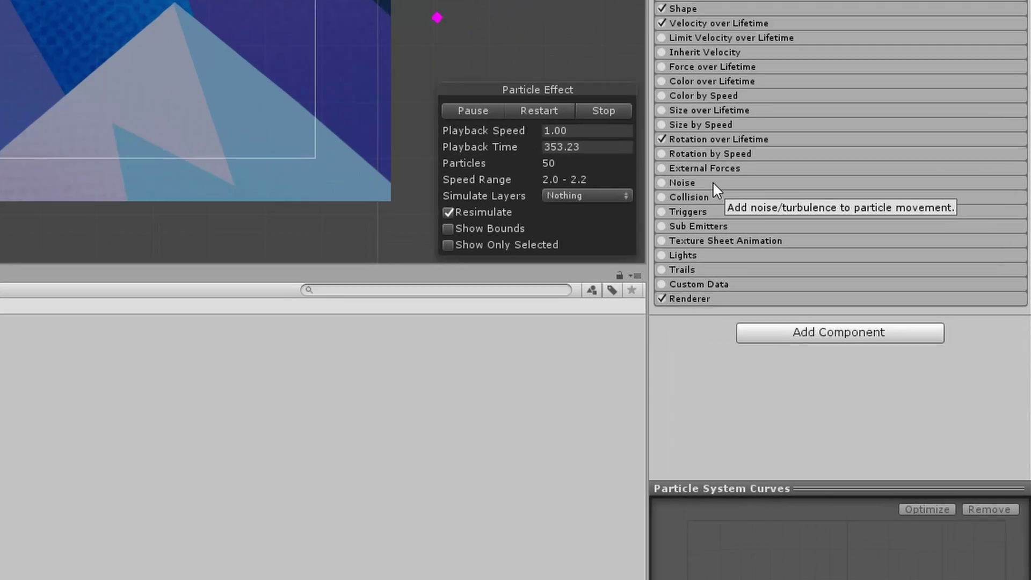
# Enable Noise with separate axes, setting X and Y strength to 0.25.
pyautogui.click(889, 350)
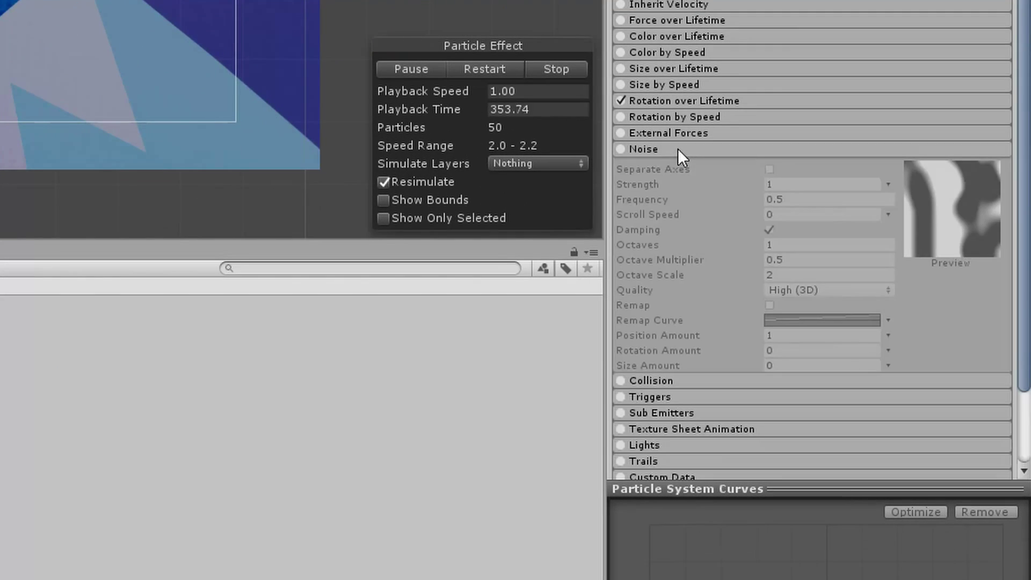
pyautogui.click(621, 147)
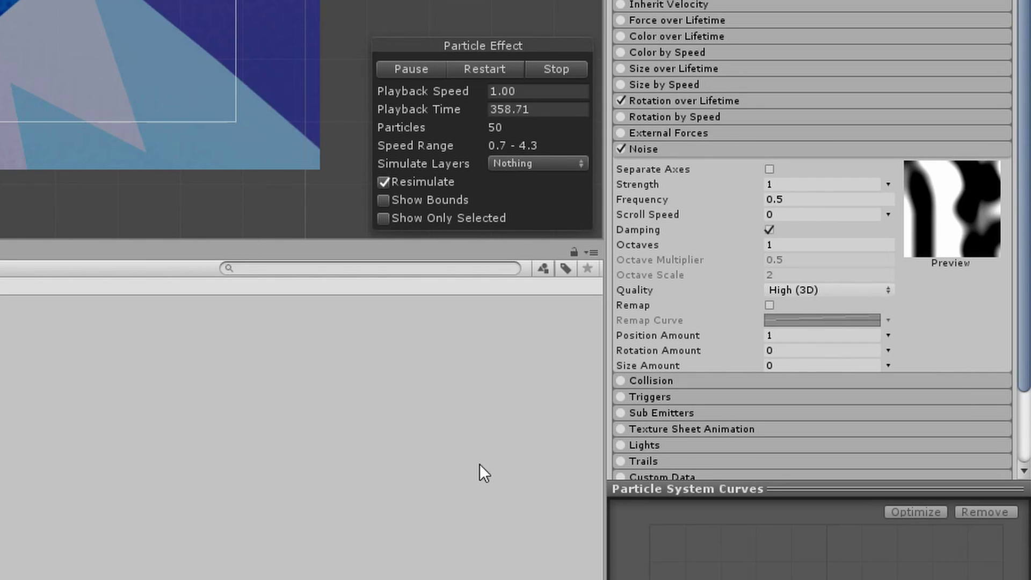
pyautogui.click(770, 170)
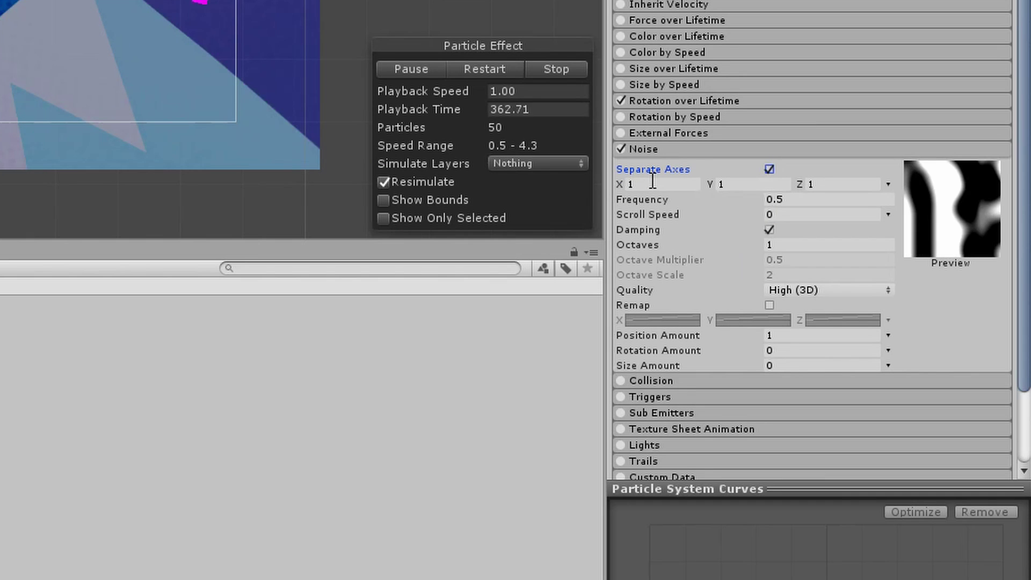
pyautogui.write('0.25')
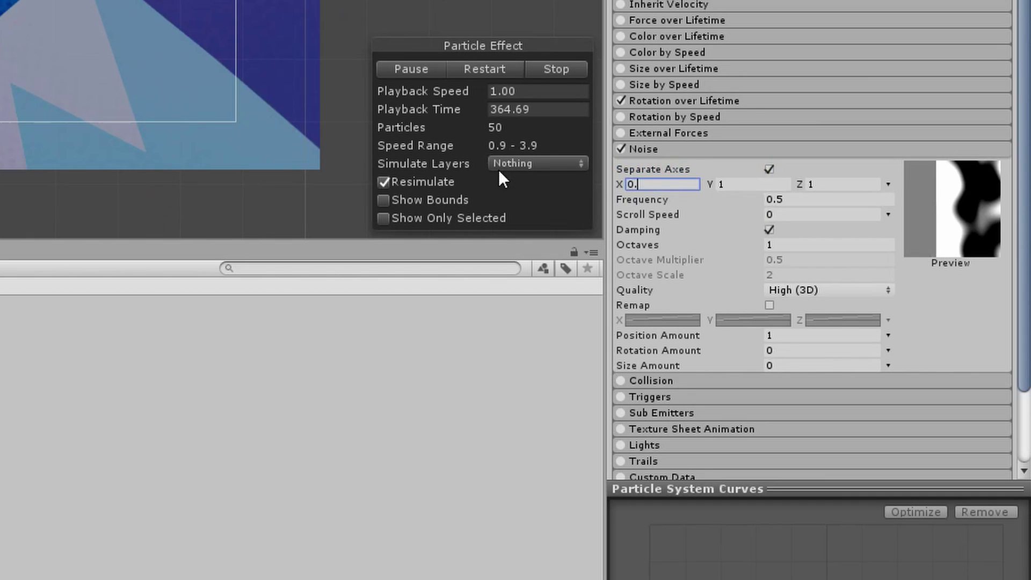
pyautogui.press('Tab')
pyautogui.write('0.25')
pyautogui.press('Tab')
# Set Z noise strength to 0, frequency to 1 and quality to Medium (2D).
pyautogui.write('0')
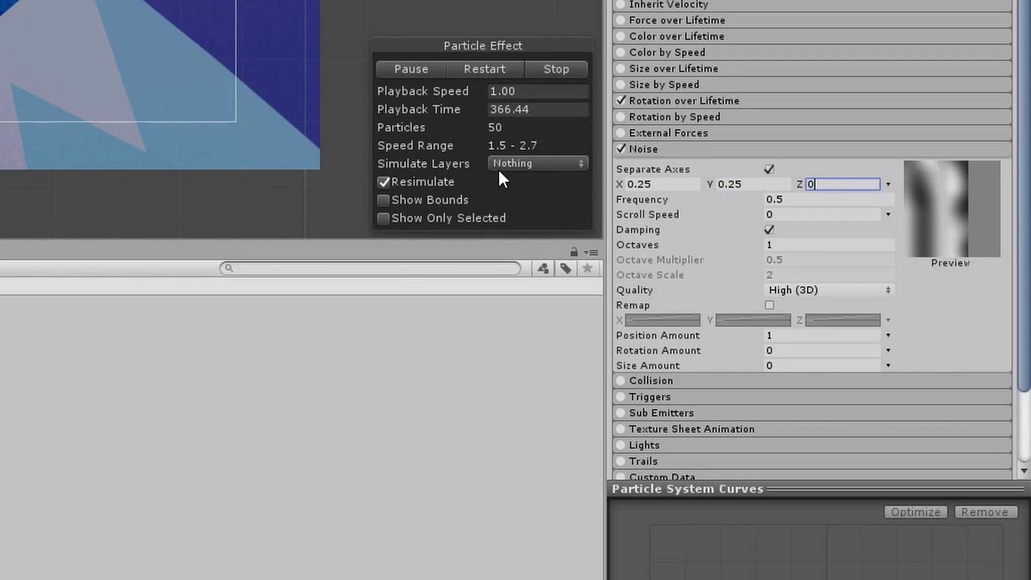
pyautogui.press('Tab')
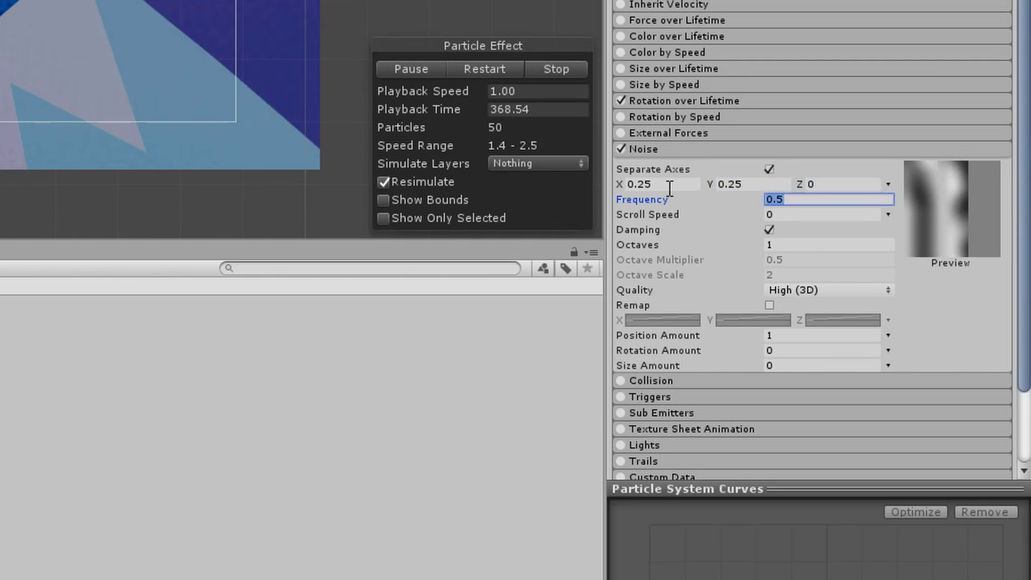
pyautogui.write('1')
pyautogui.click(798, 289)
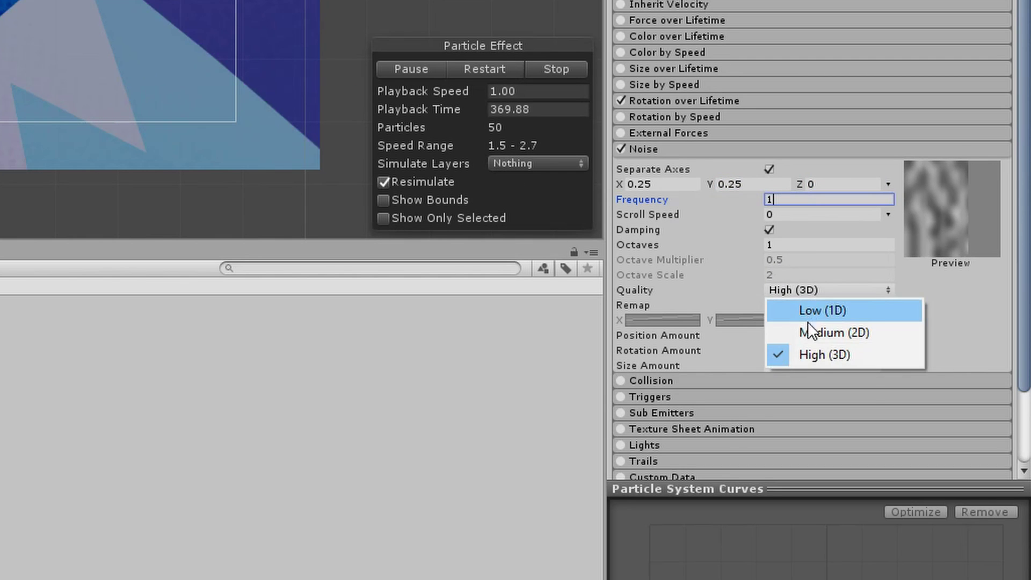
pyautogui.click(811, 331)
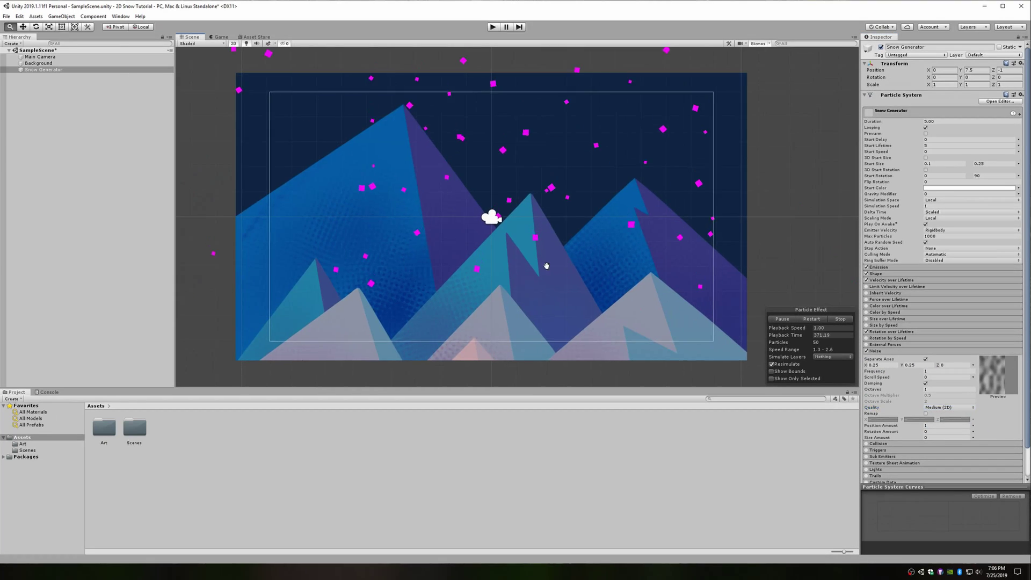
pyautogui.scroll(-2, 129, 106)
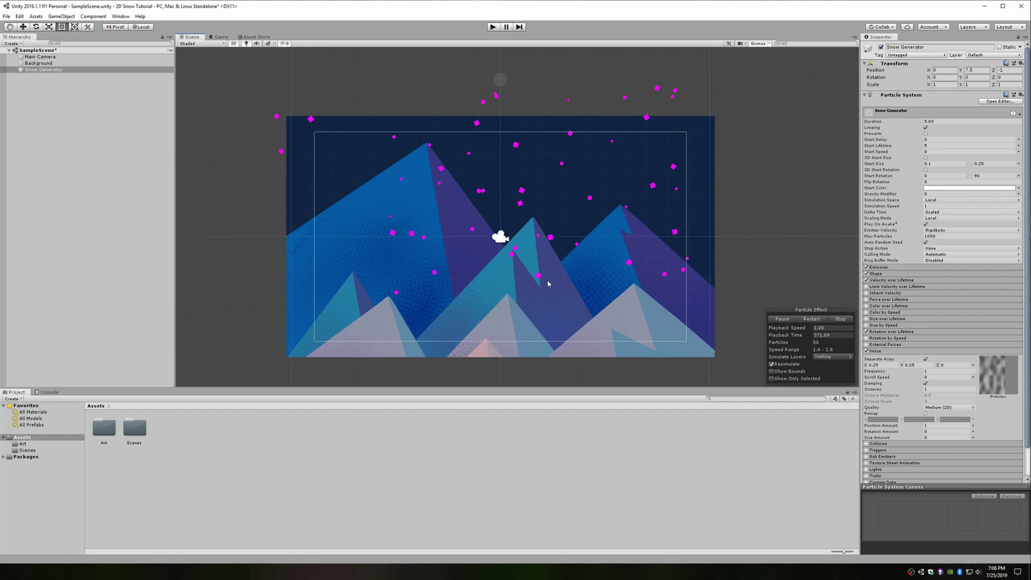
pyautogui.moveTo(581, 323); pyautogui.dragTo(577, 316, button='middle')
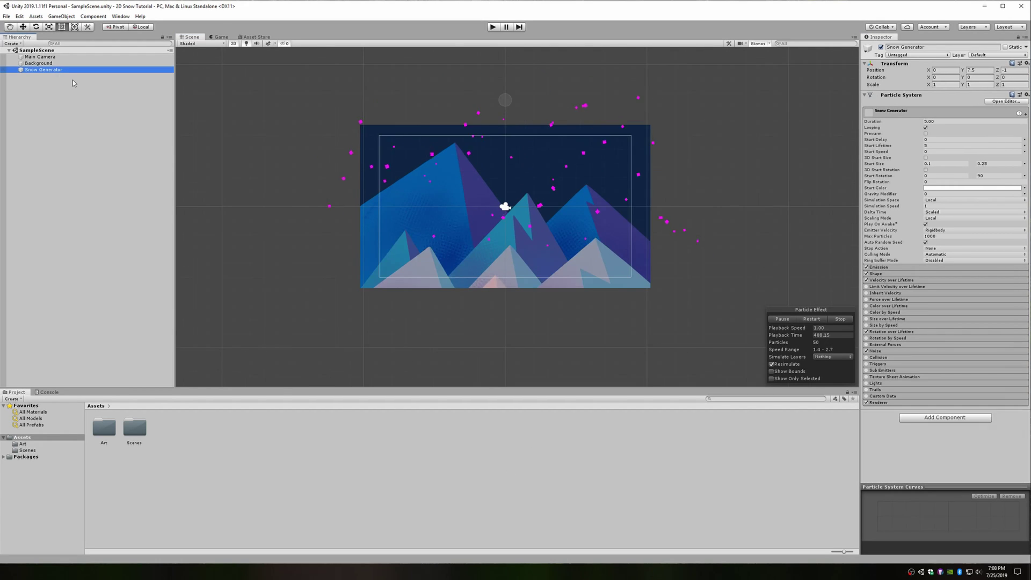
# Set Emission Rate over Time to 30 and the main module's Start Lifetime to 7.
pyautogui.scroll(2, 322, 243)
pyautogui.moveTo(324, 249); pyautogui.dragTo(285, 264, button='middle')
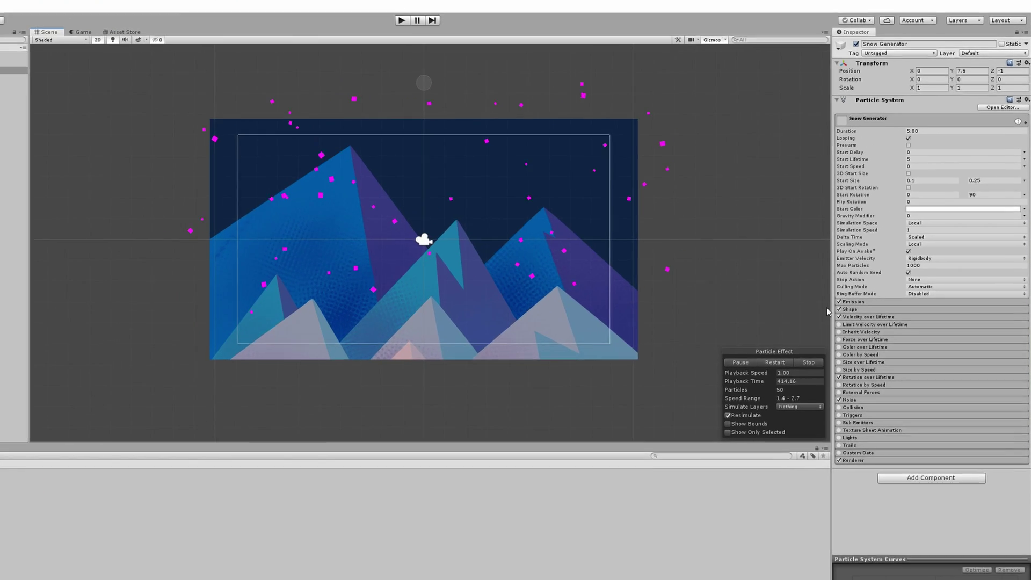
pyautogui.click(880, 267)
pyautogui.click(898, 273)
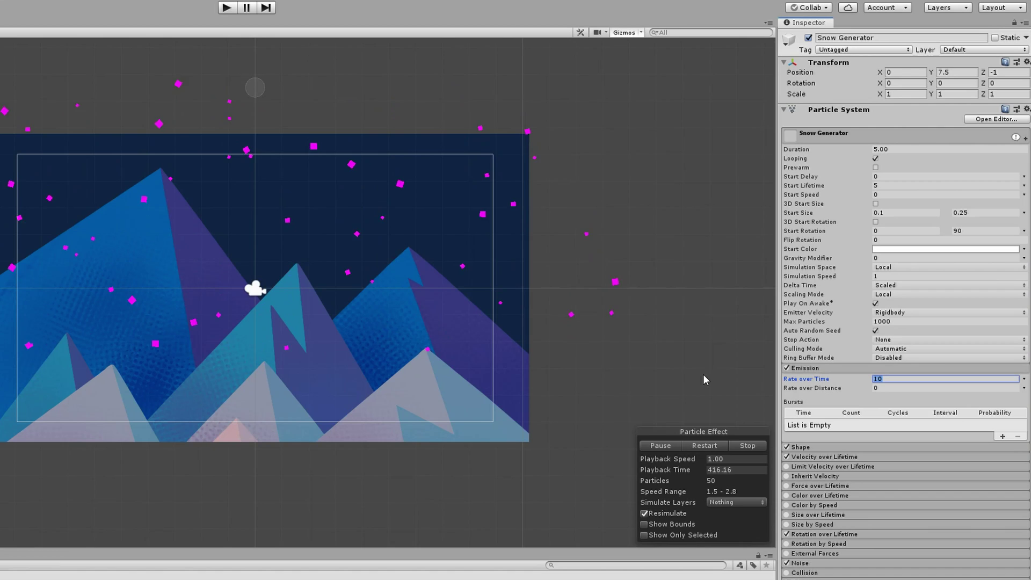
pyautogui.write('30')
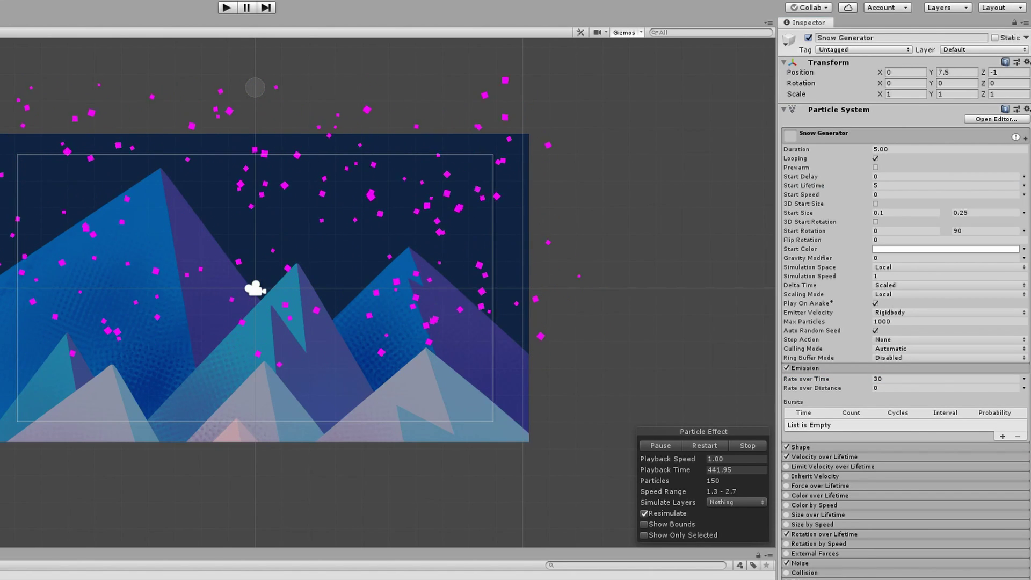
pyautogui.press('Return')
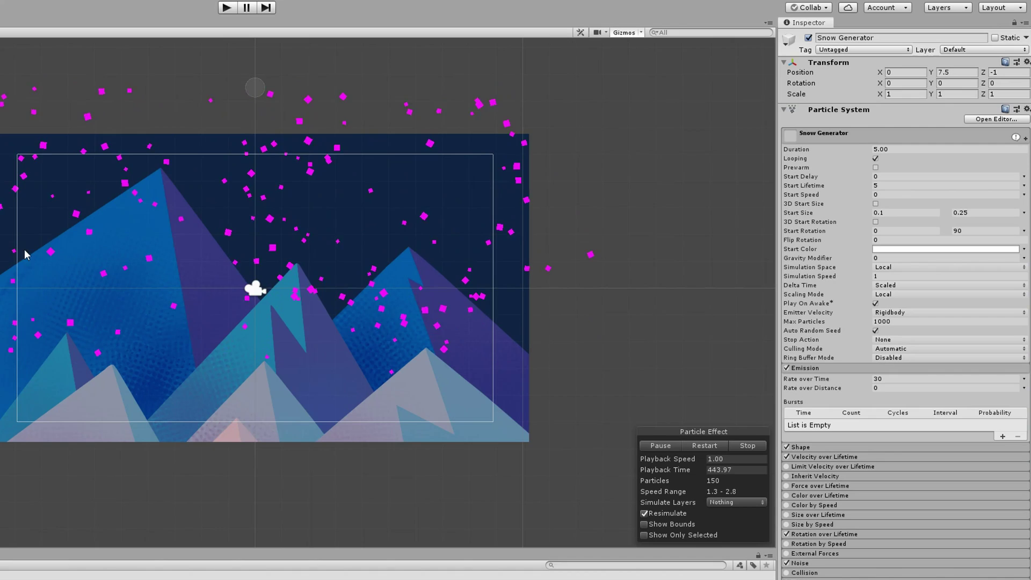
pyautogui.click(892, 185)
pyautogui.write('7')
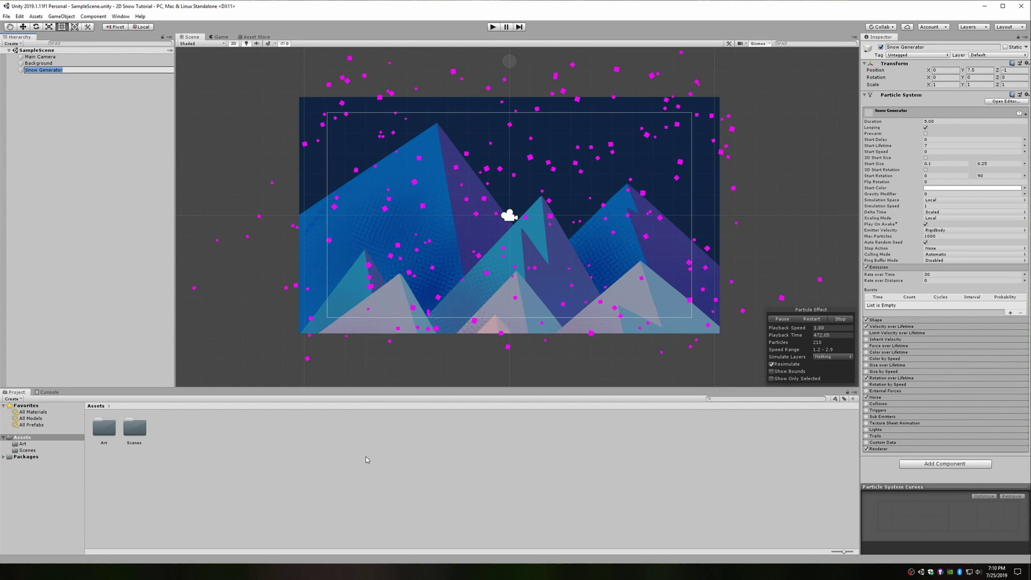
# Create a new folder named Materials in Assets.
pyautogui.rightClick(165, 433)
pyautogui.moveTo(192, 246)
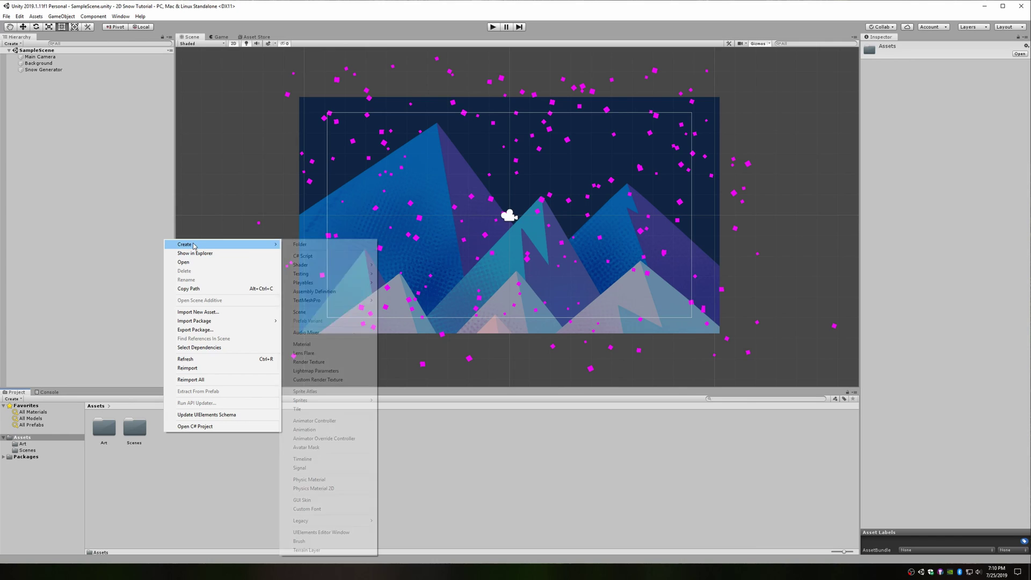
pyautogui.click(310, 246)
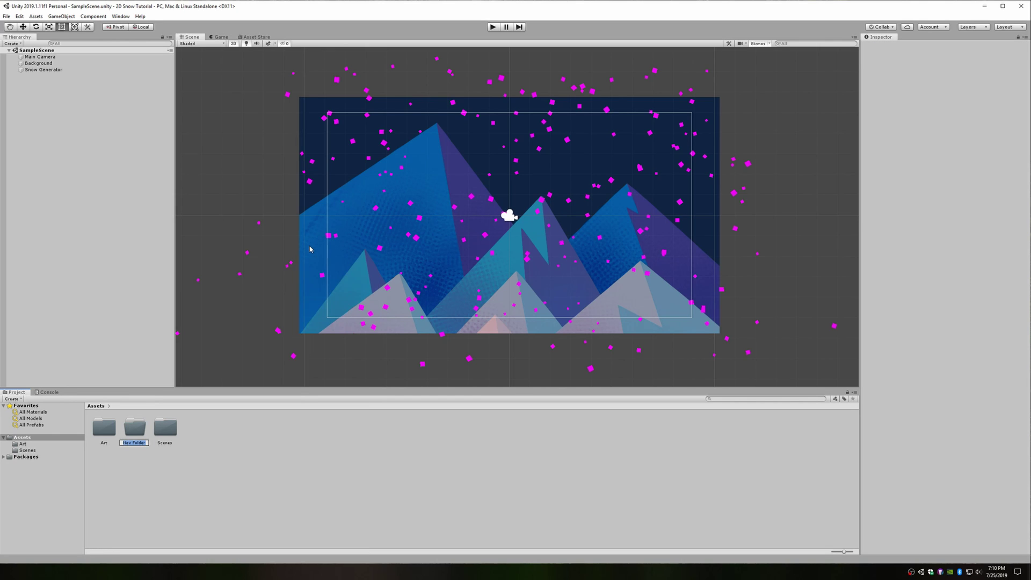
pyautogui.write('Materials')
pyautogui.press('Return')
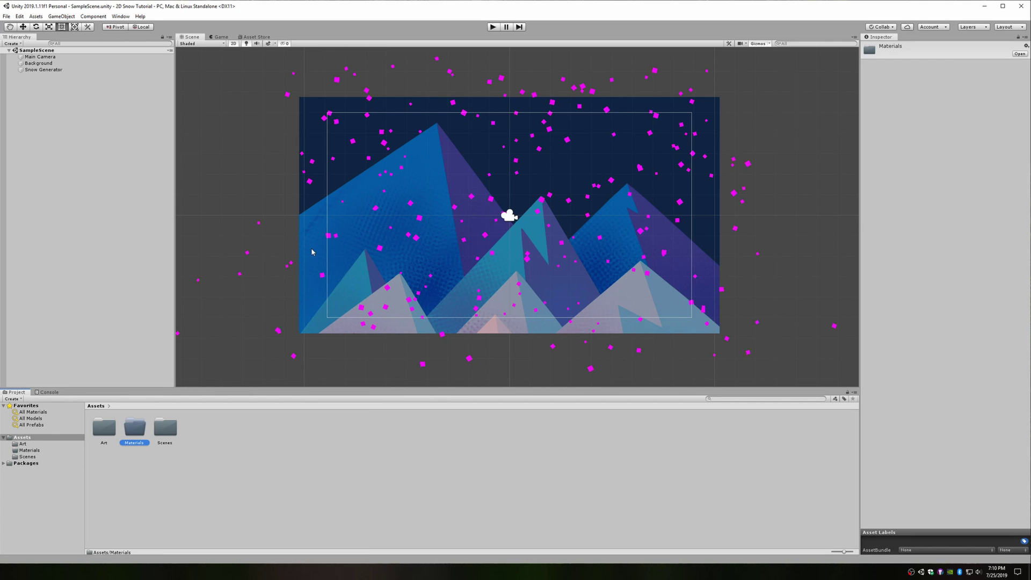
# Inside the Materials folder, create a new material named SnowflakeMaterial.
pyautogui.doubleClick(134, 428)
pyautogui.rightClick(134, 426)
pyautogui.moveTo(192, 235)
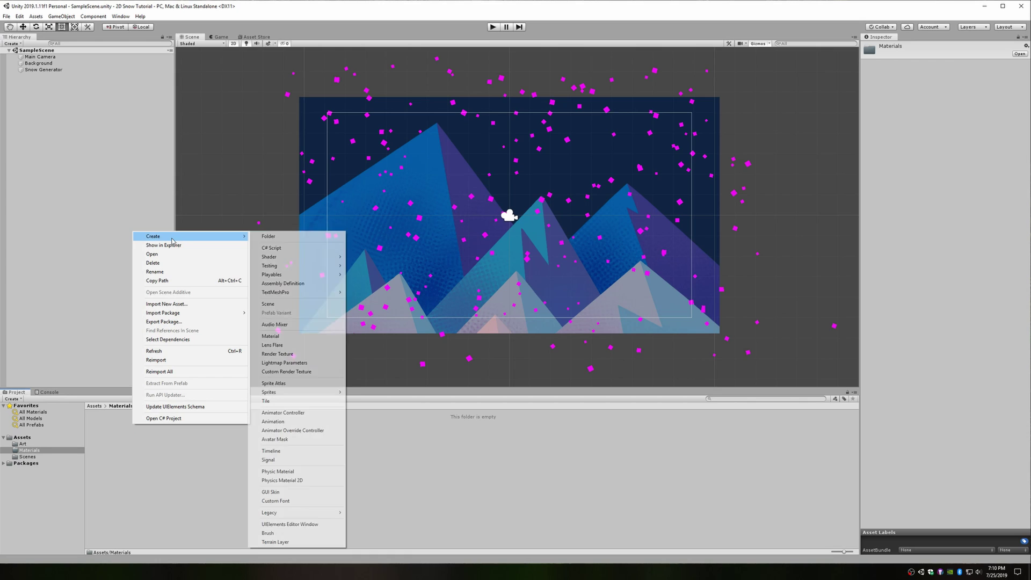
pyautogui.click(285, 337)
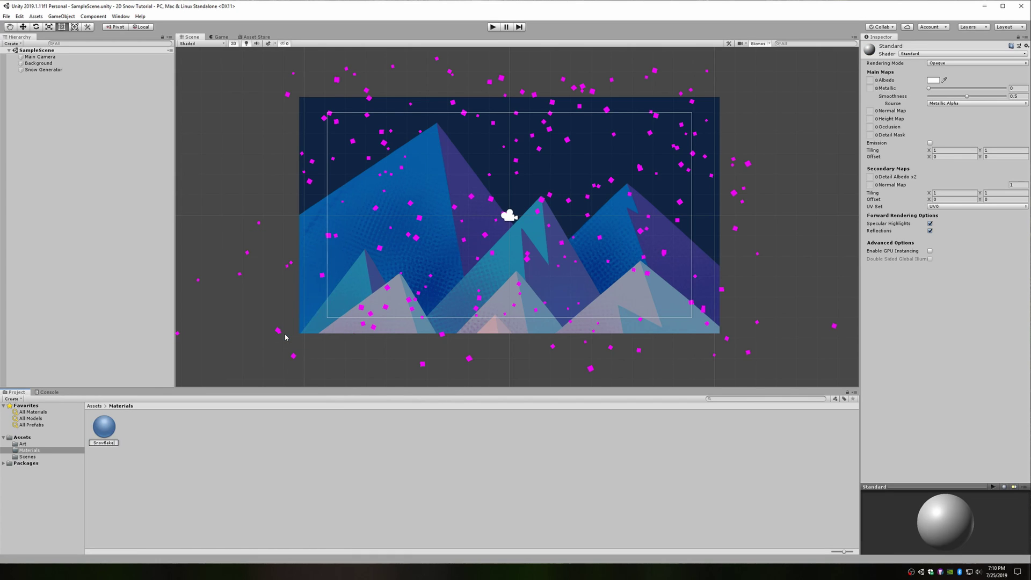
pyautogui.write('SnowflakeMaterial')
pyautogui.press('Return')
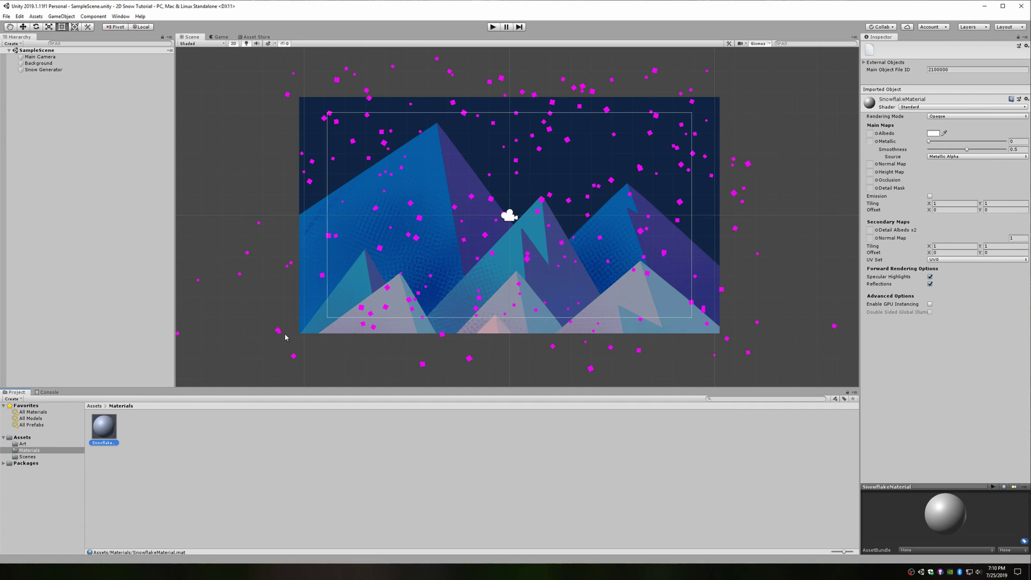
# Set SnowflakeMaterial's shader to Sprites/Default.
pyautogui.click(971, 111)
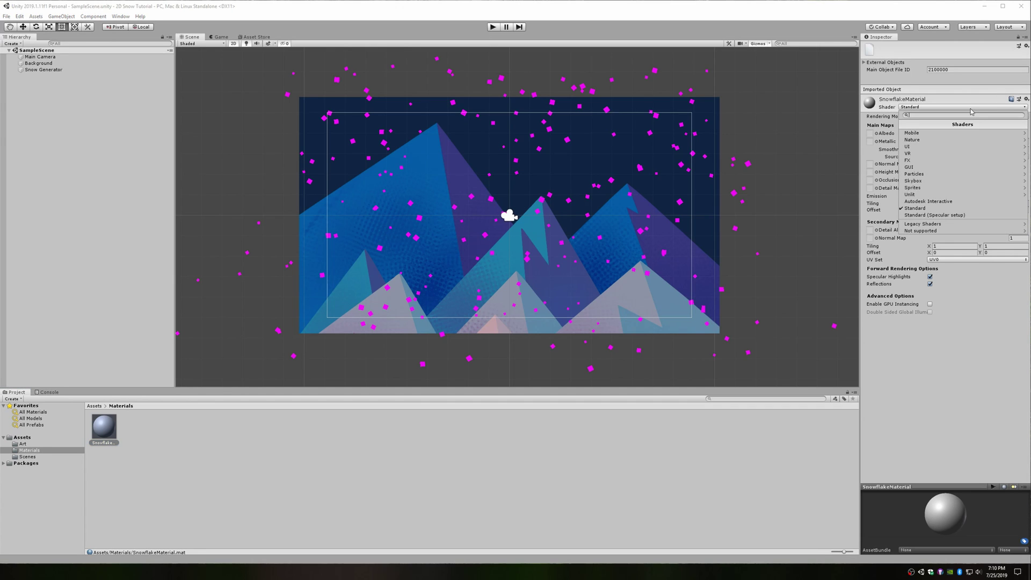
pyautogui.moveTo(948, 192)
pyautogui.click(941, 133)
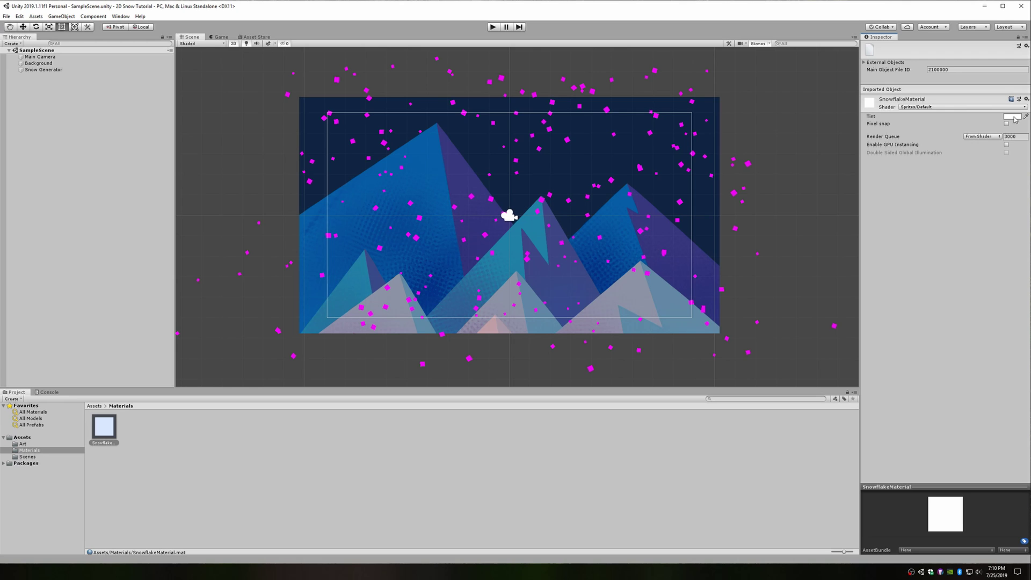
pyautogui.click(46, 70)
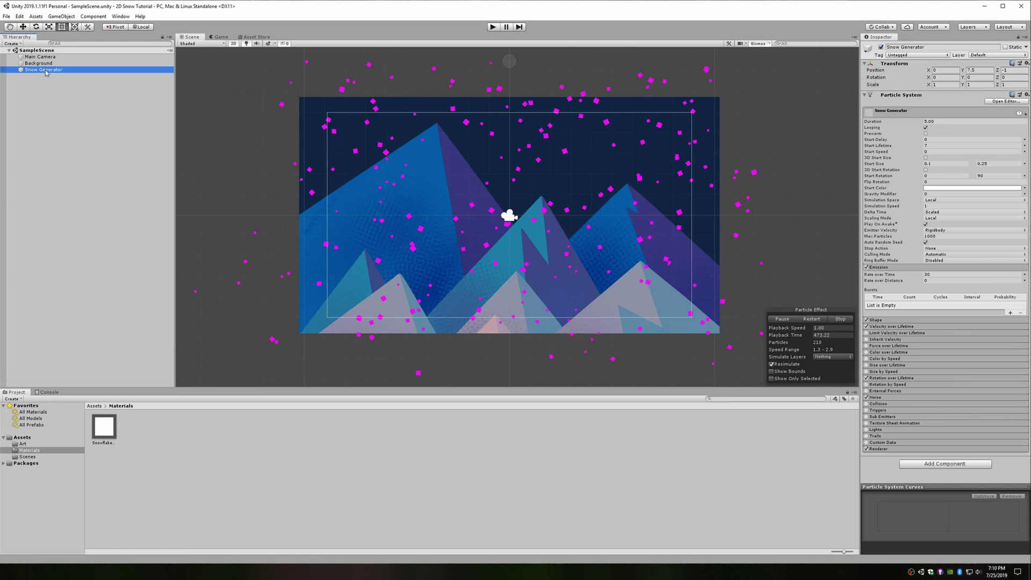
# Drag SnowflakeMaterial into the Material field of Snow Generator's Renderer module.
pyautogui.click(891, 449)
pyautogui.scroll(-4, 895, 430)
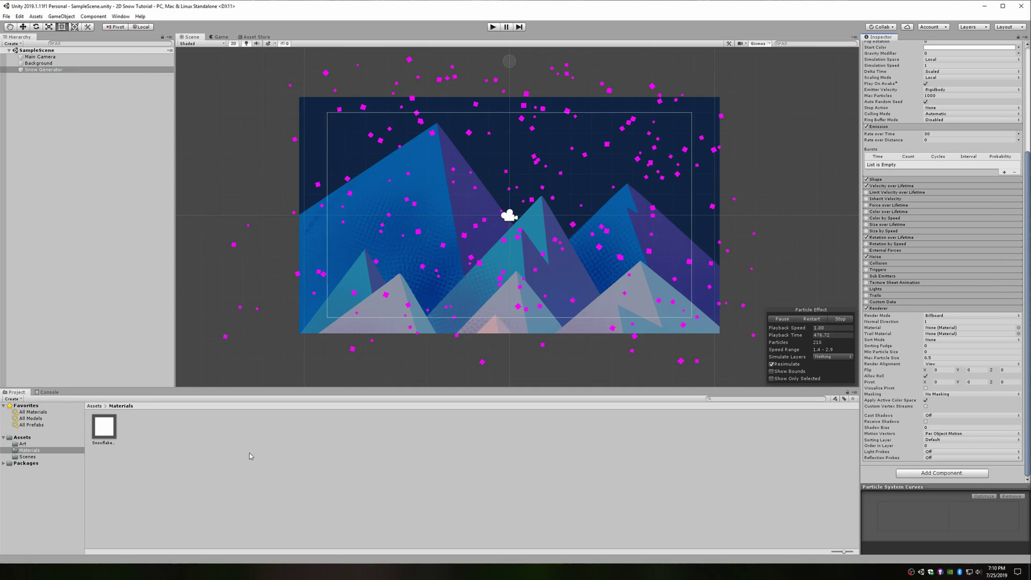
pyautogui.moveTo(104, 427); pyautogui.dragTo(930, 329)
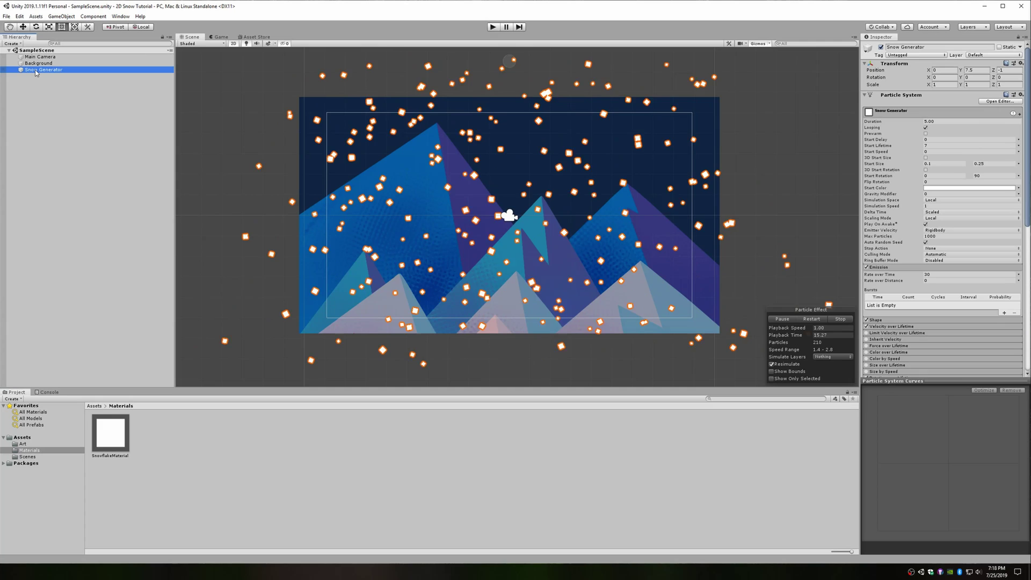
pyautogui.click(109, 437)
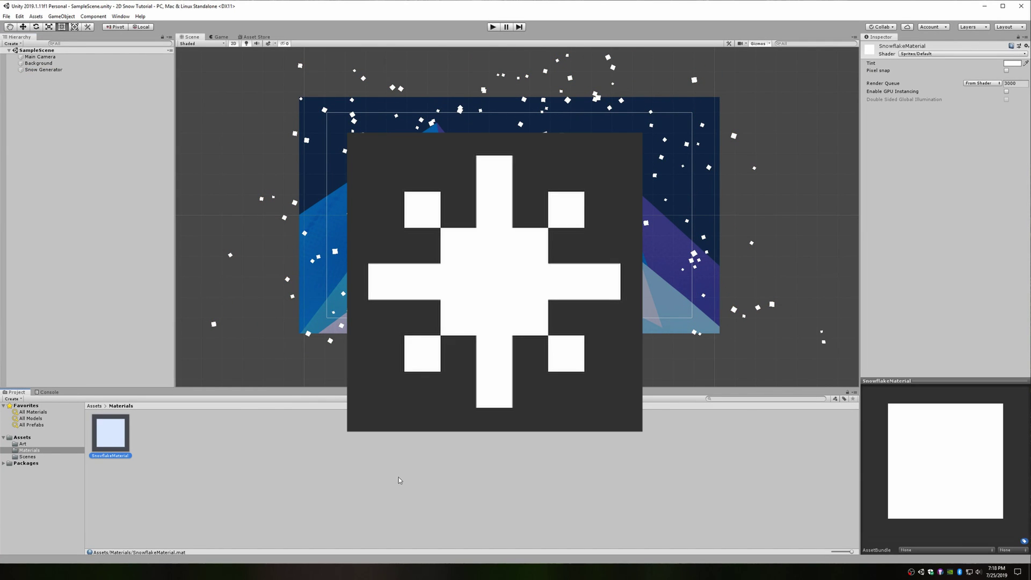
# Switch SnowflakeMaterial's shader to Standard, then back to Sprites/Default.
pyautogui.click(924, 54)
pyautogui.click(934, 155)
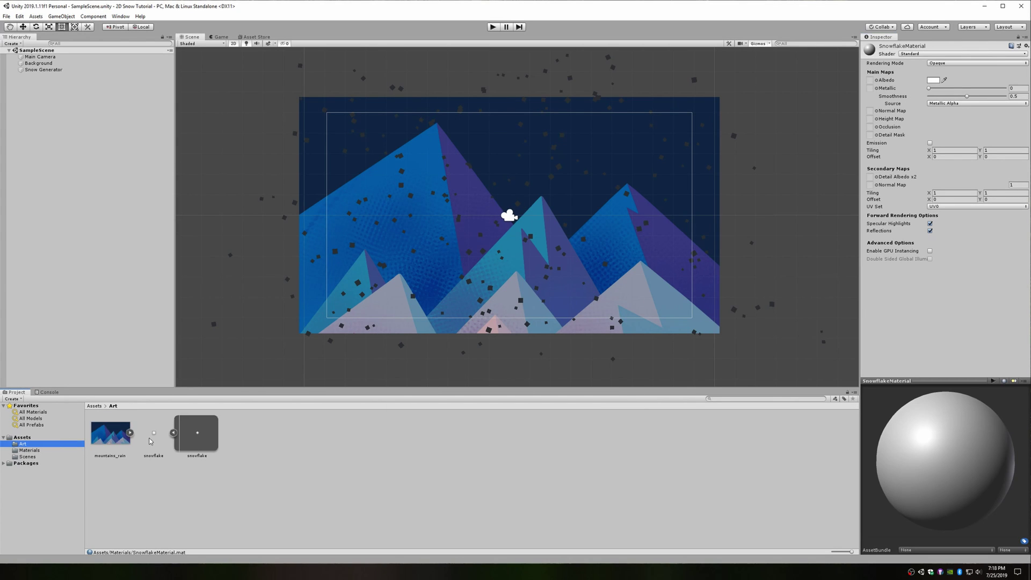
pyautogui.click(944, 55)
pyautogui.click(934, 135)
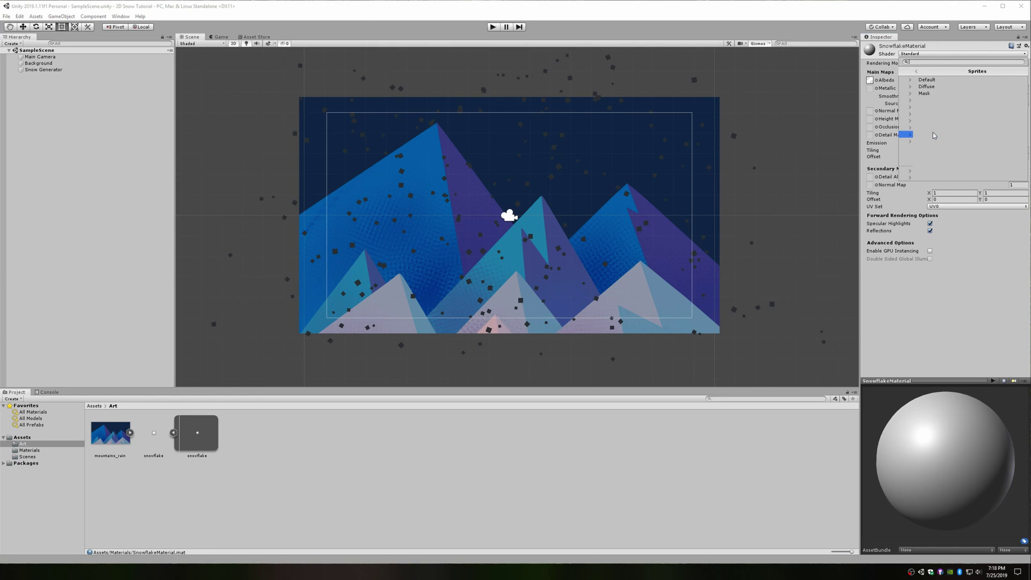
pyautogui.click(928, 80)
# Select Snow Generator in the Hierarchy to show its Particle System settings.
pyautogui.click(81, 69)
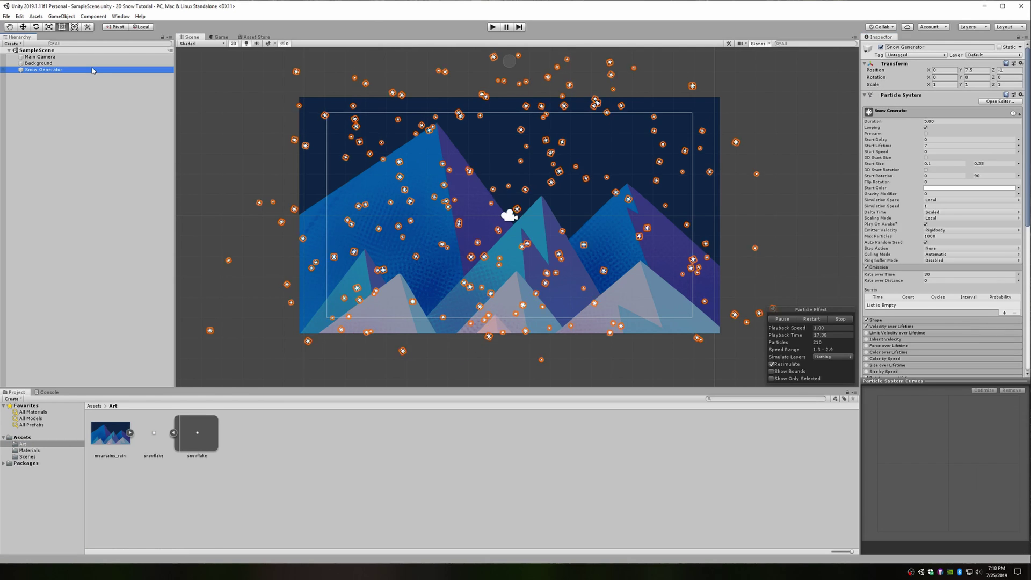